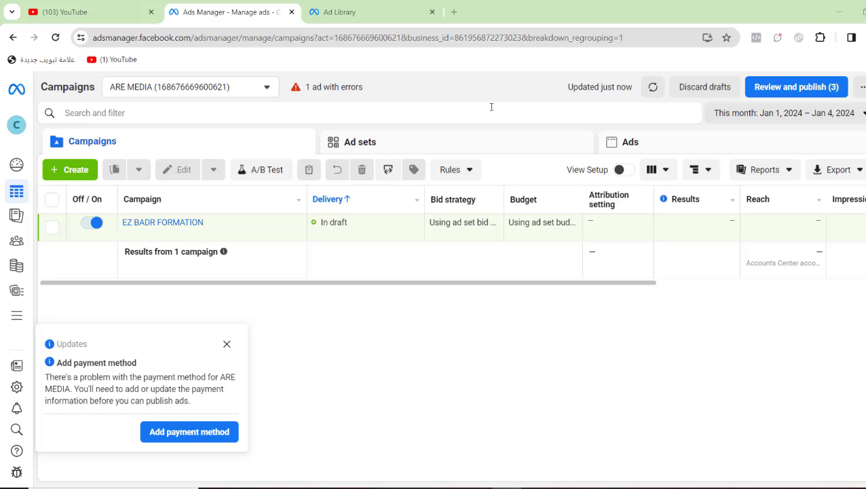
- Switch to the Meta Ad Library and examine the Morocco ads matching LIVRAISON GRATUIT, including their creatives and offers
left_click(382, 8)
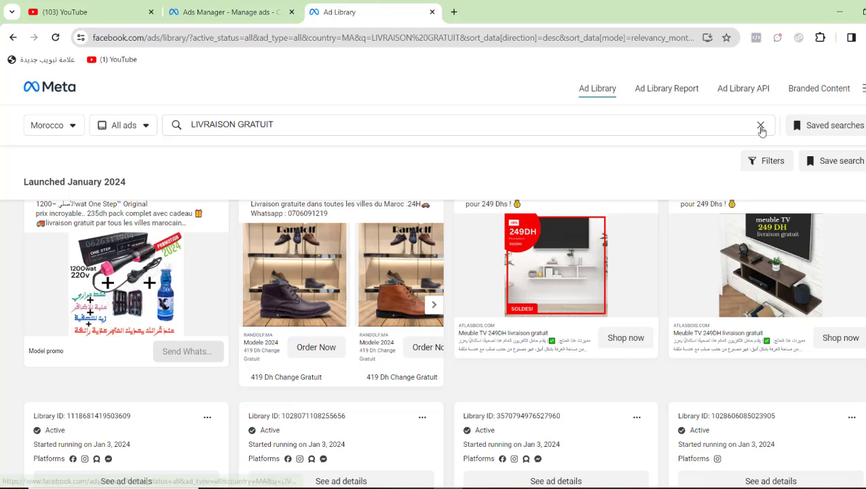
scroll(433, 340, "down", 4)
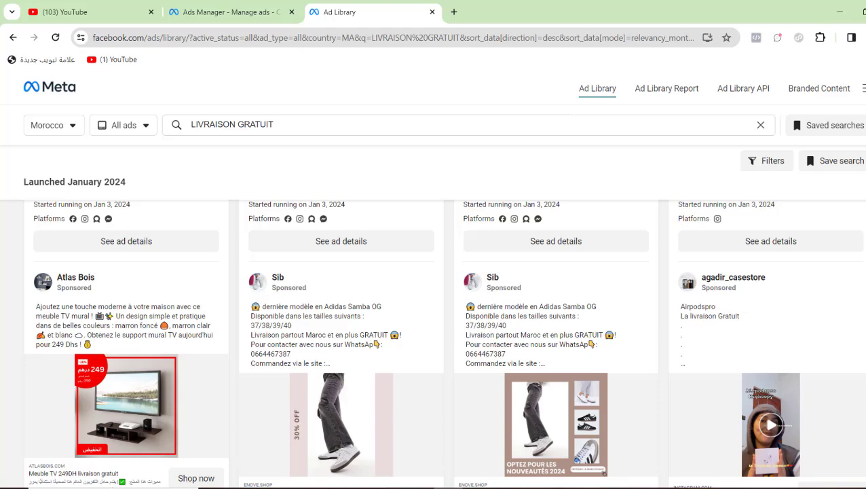
scroll(433, 340, "down", 4)
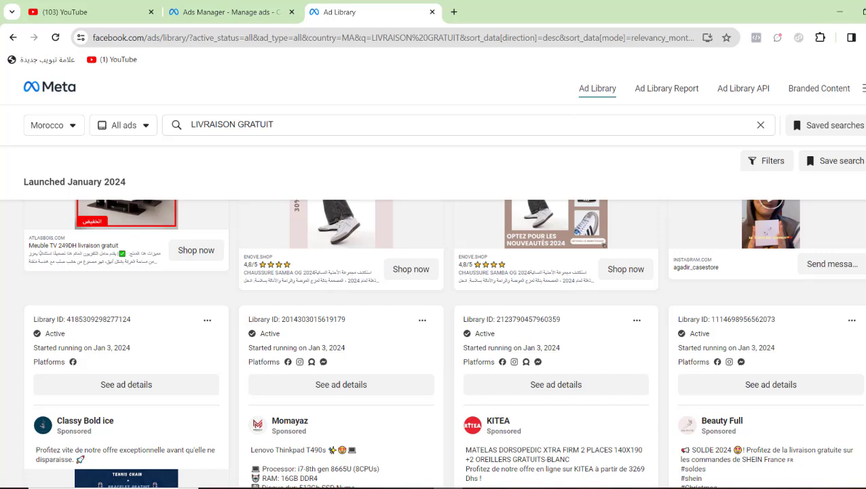
left_click(251, 15)
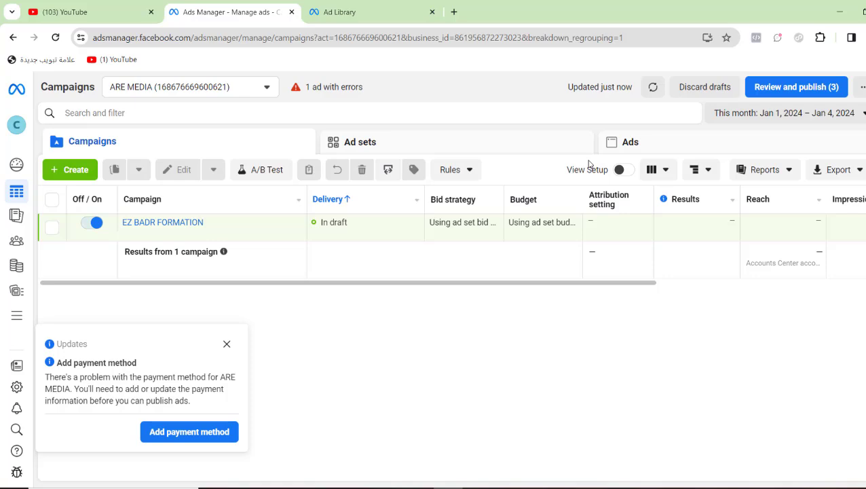
left_click(351, 13)
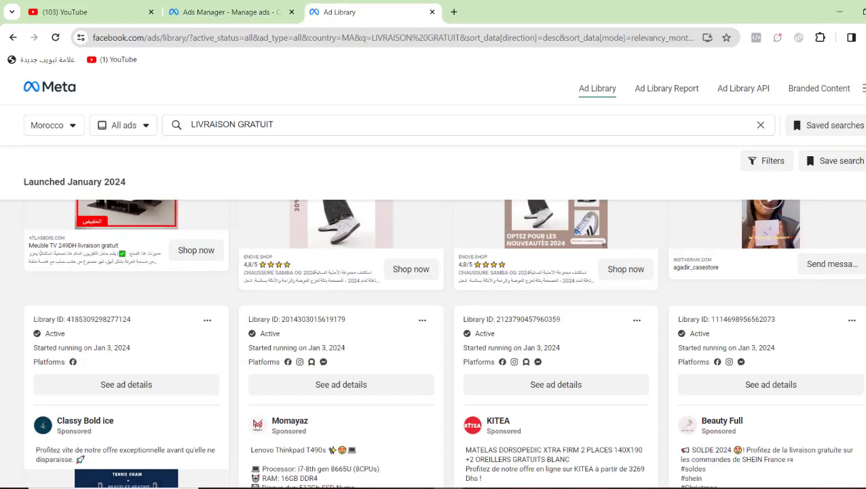
scroll(433, 339, "down", 3)
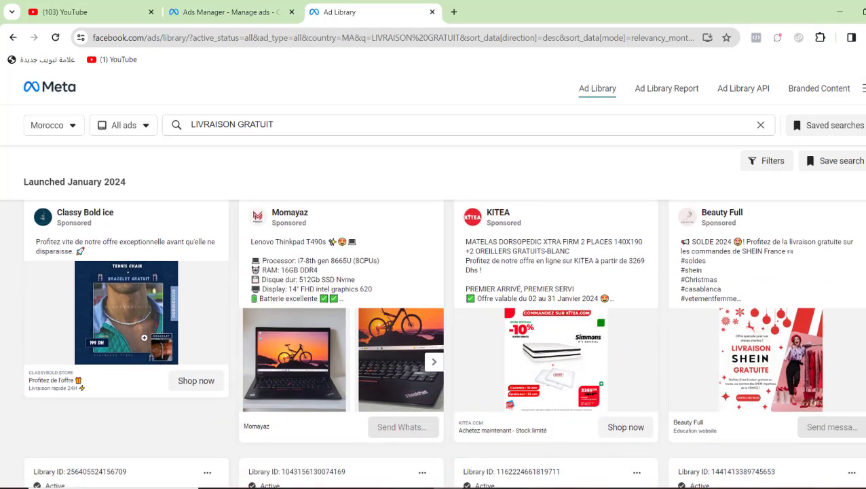
left_click(268, 15)
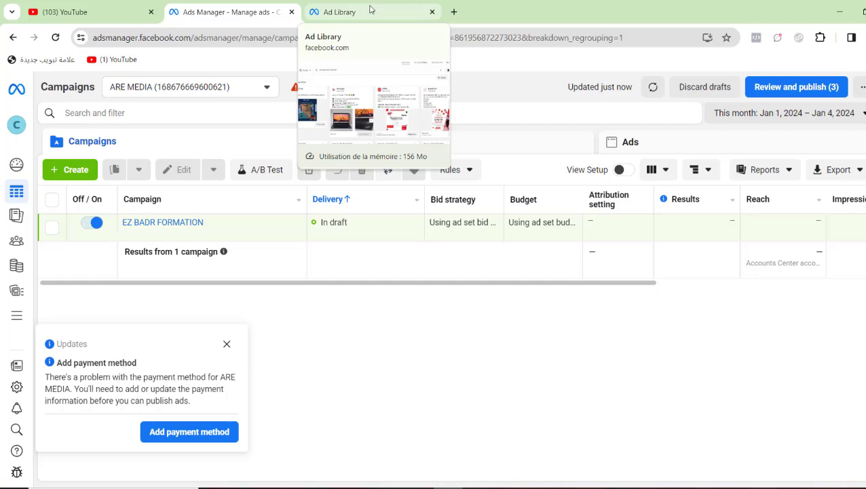
left_click(370, 10)
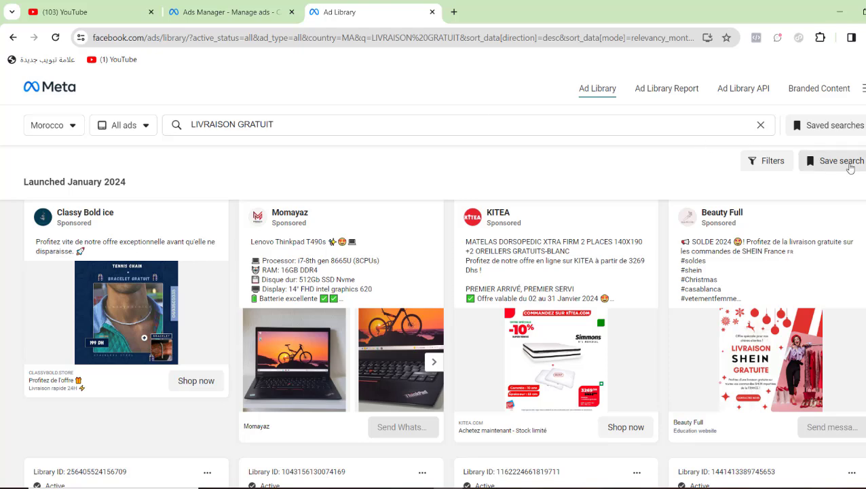
scroll(690, 259, "down", 6)
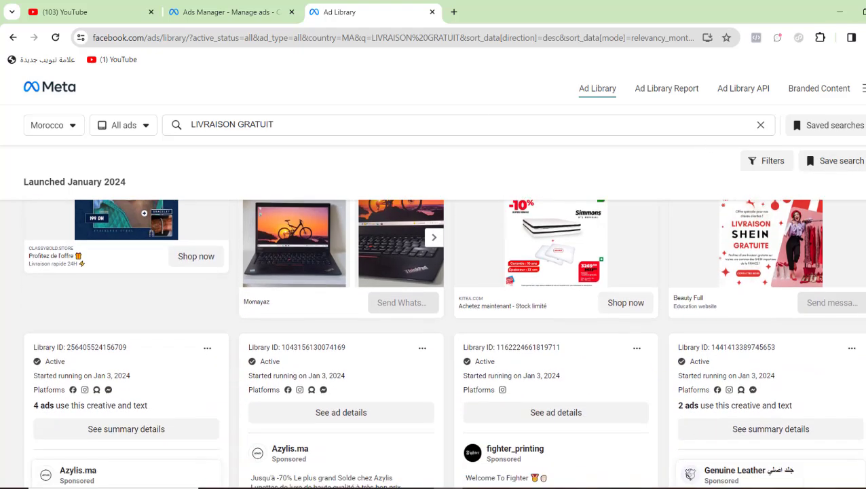
scroll(690, 259, "down", 1)
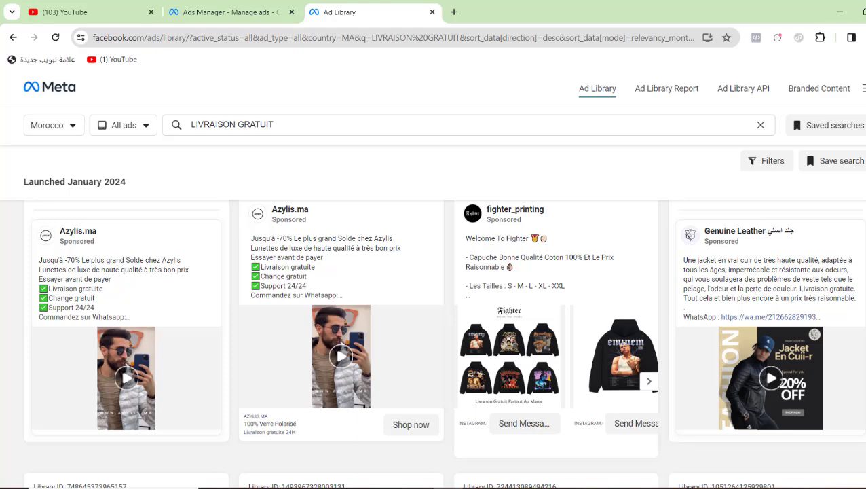
scroll(445, 344, "down", 5)
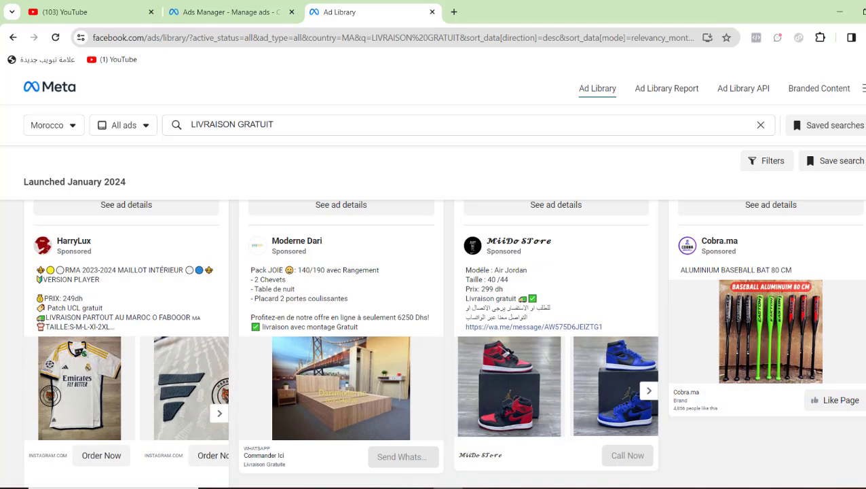
- Filter the ad search results by active status, choosing Active ads
left_click(777, 170)
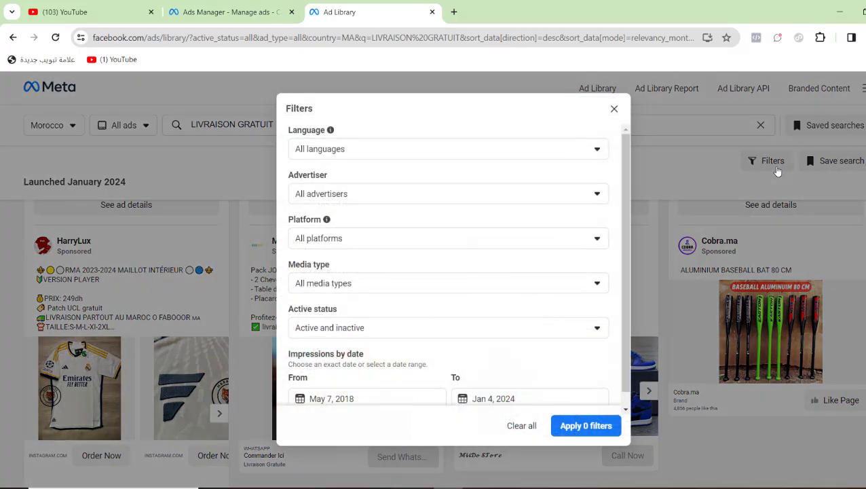
left_click(430, 328)
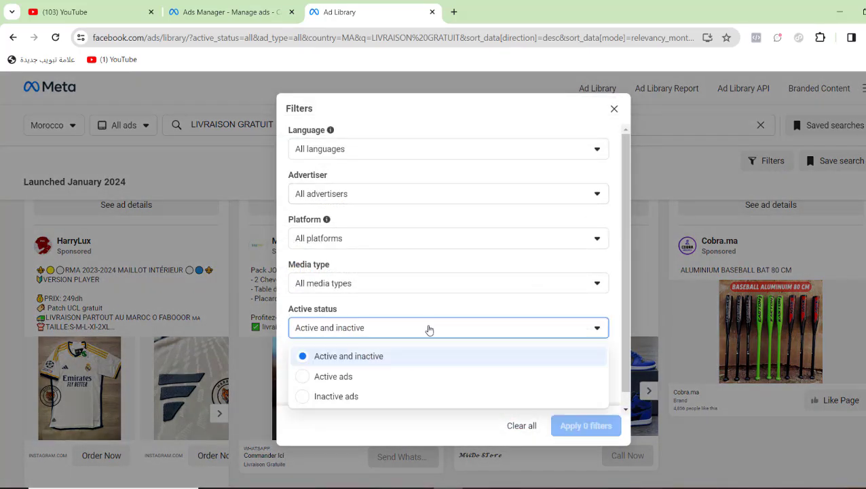
left_click(328, 380)
- Set the start date for impressions to 1/1/2024 and apply the filters to the ad search
left_click_drag(625, 203, 627, 292)
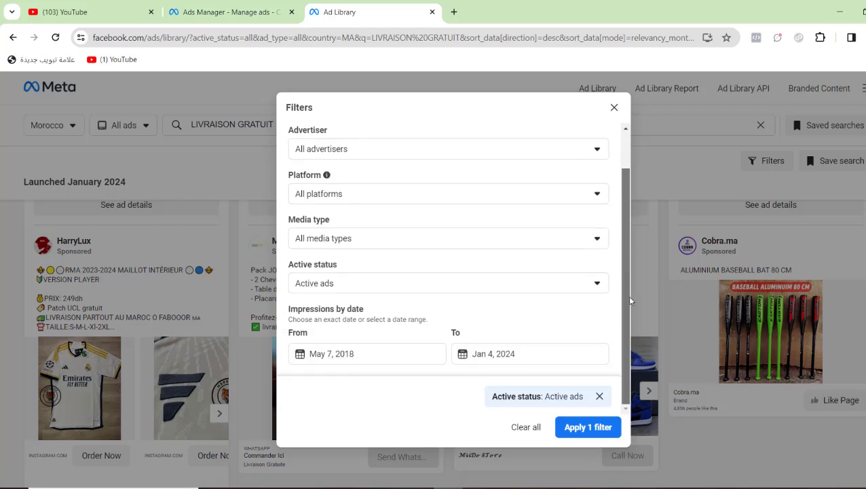
left_click(404, 350)
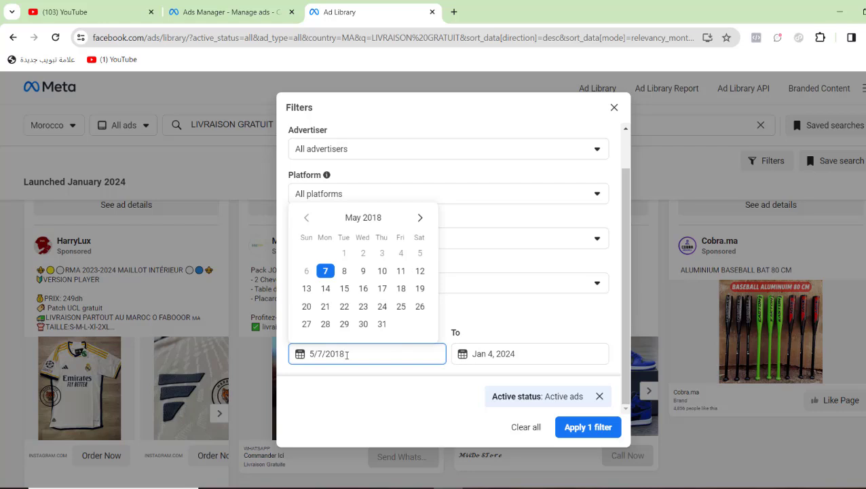
key("BackSpace")
key("BackSpace")
key("BackSpace")
key("BackSpace")
key("BackSpace")
key("BackSpace")
key("BackSpace")
type("1/1/2024")
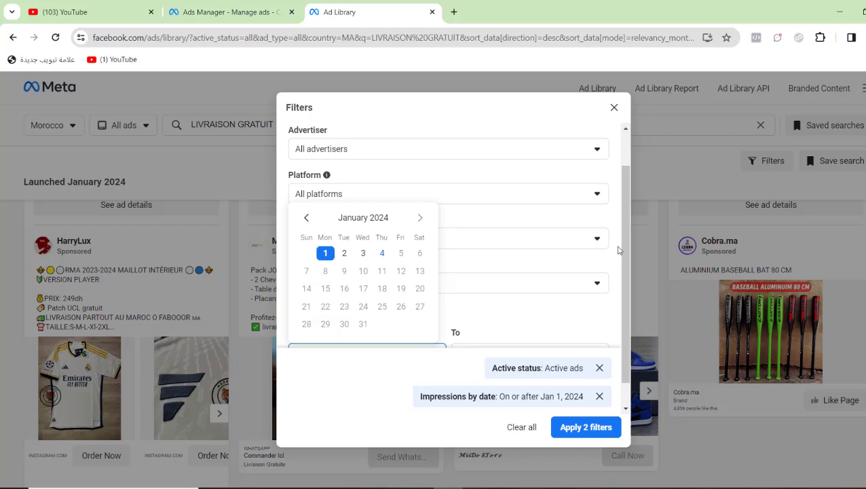
left_click_drag(627, 254, 631, 331)
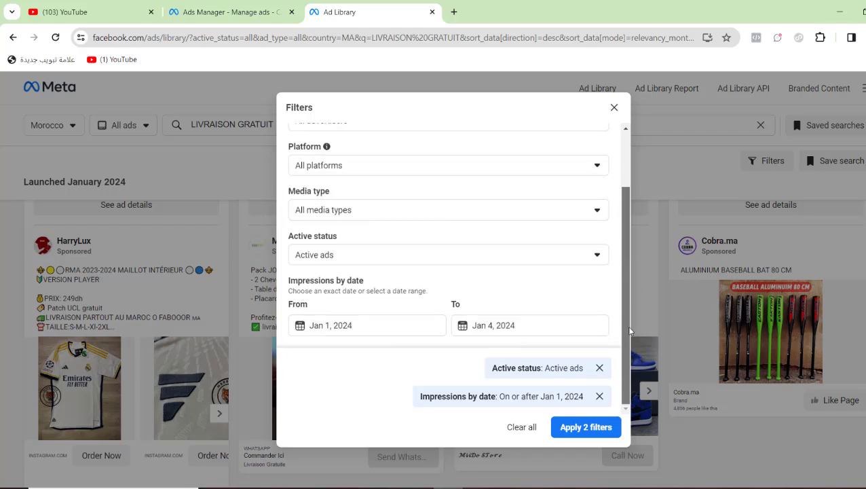
left_click(587, 427)
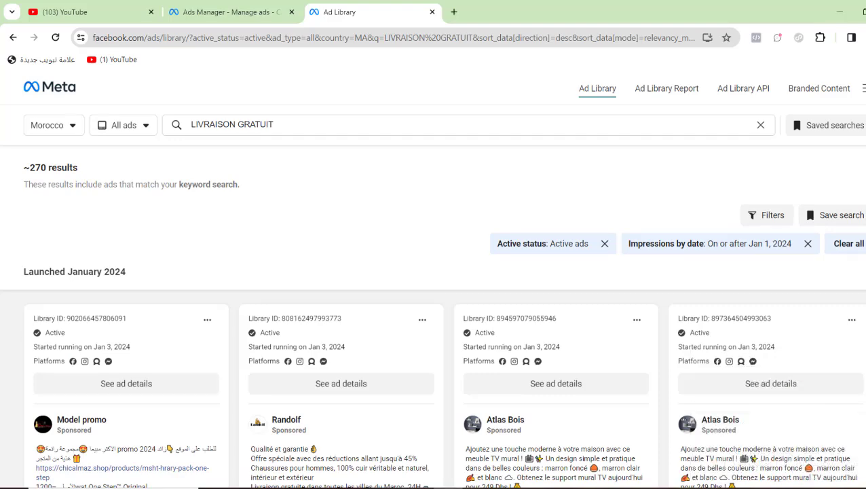
- Examine the filtered LIVRAISON GRATUIT ads, comparing their texts, product images and offers
scroll(434, 360, "down", 4)
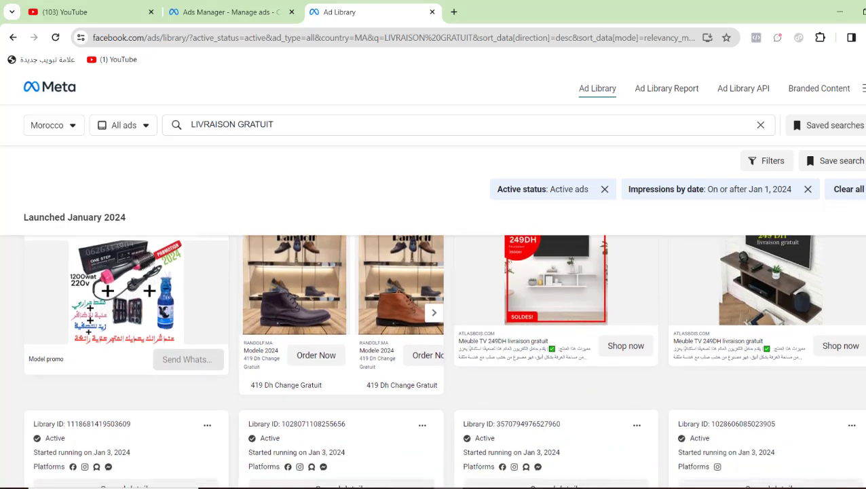
scroll(444, 360, "up", 1)
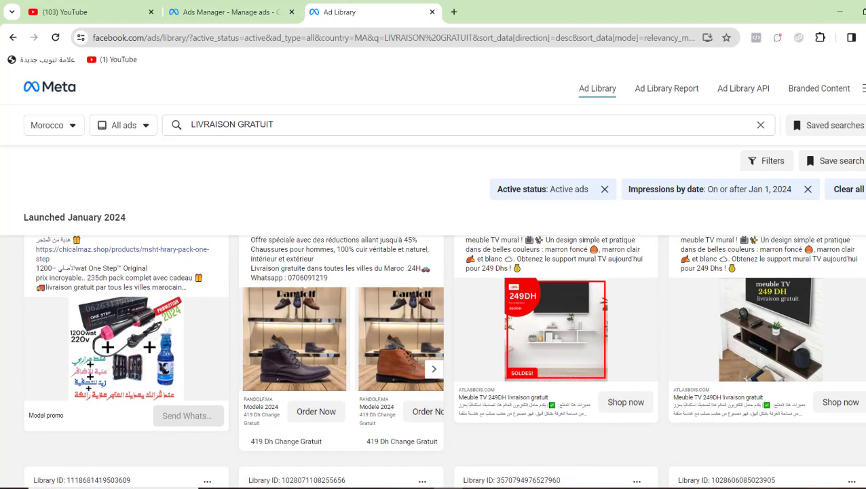
scroll(444, 361, "down", 1)
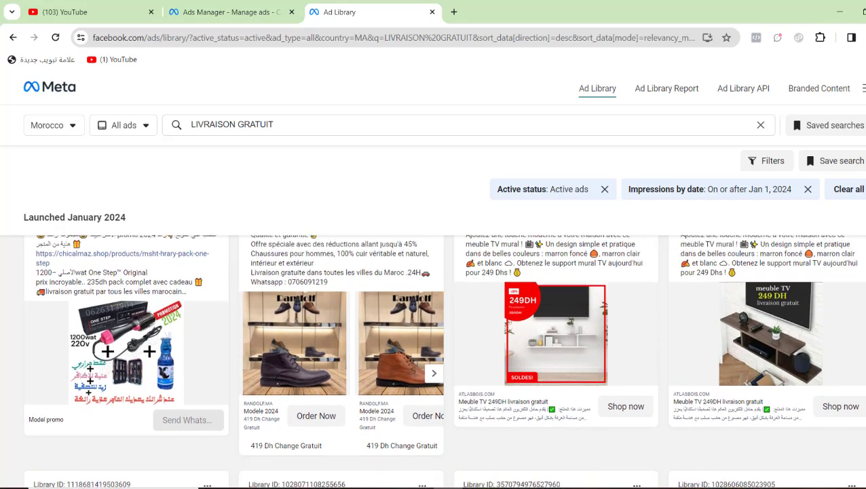
scroll(445, 360, "down", 2)
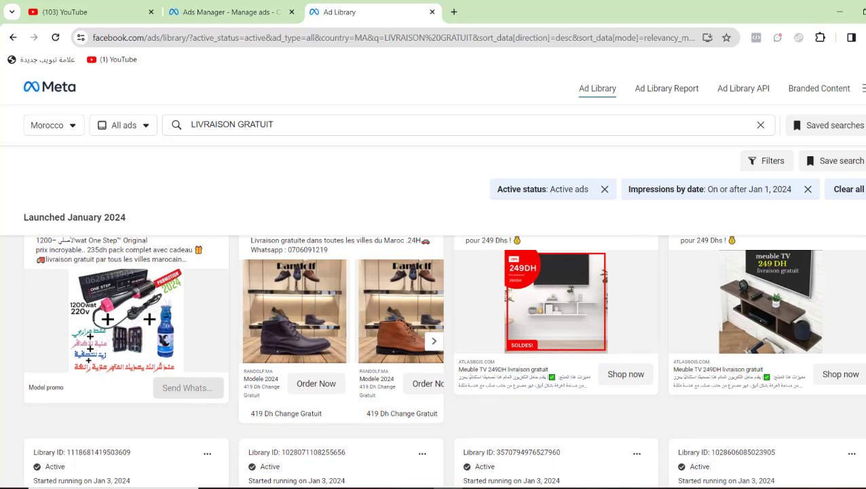
scroll(444, 326, "up", 1)
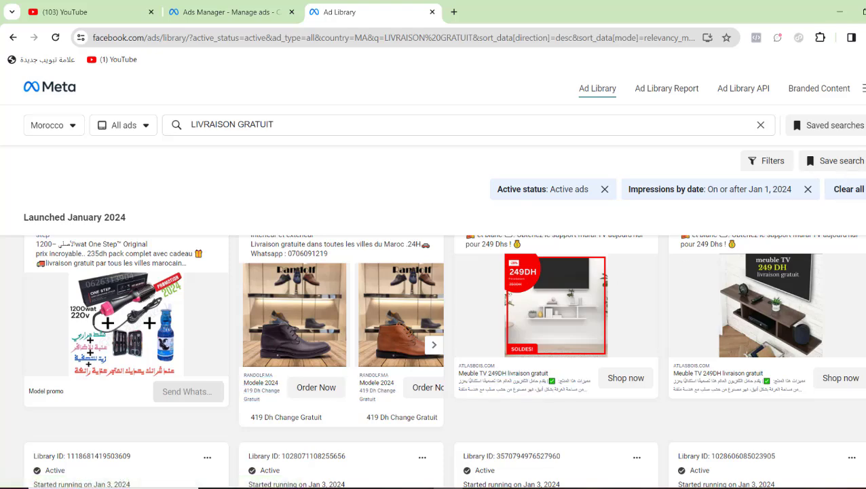
scroll(444, 360, "down", 6)
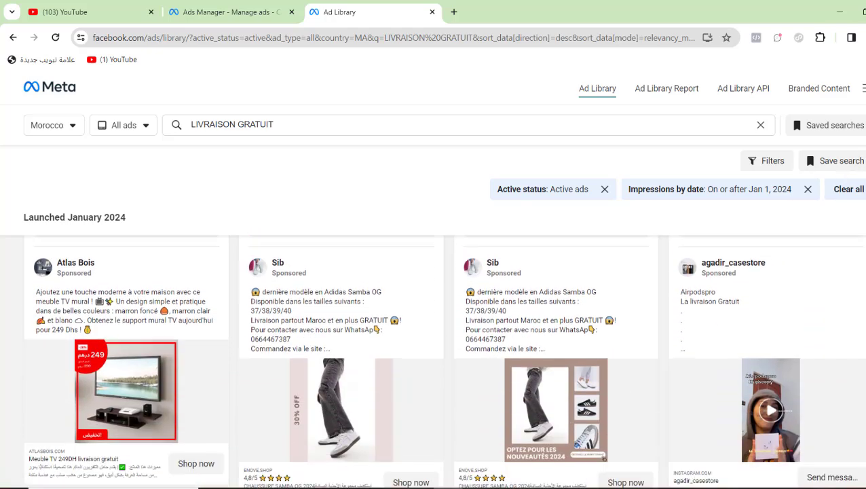
scroll(444, 360, "down", 1)
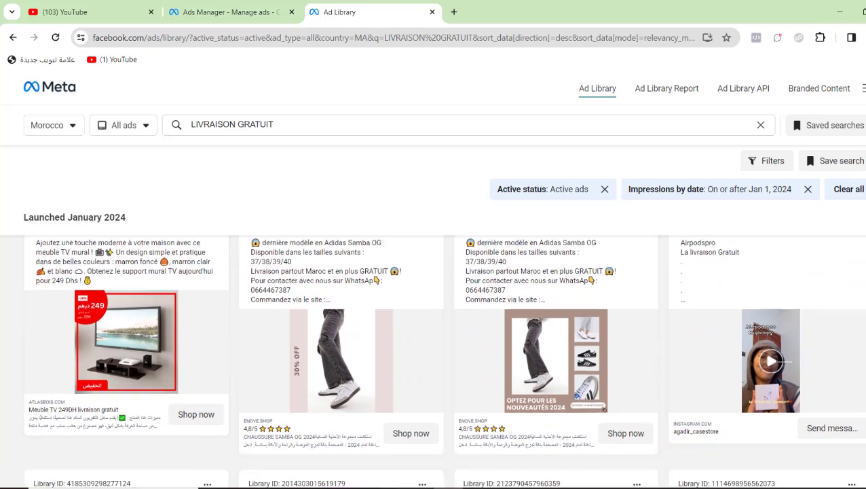
scroll(444, 359, "up", 1)
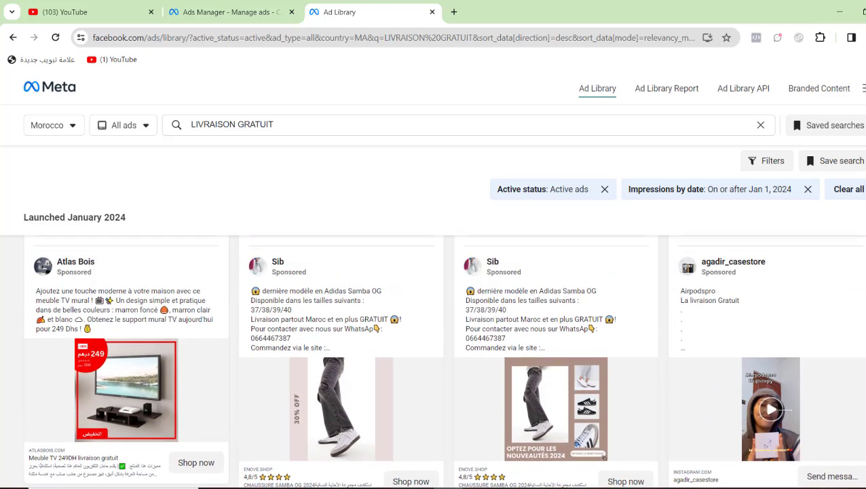
scroll(444, 360, "down", 1)
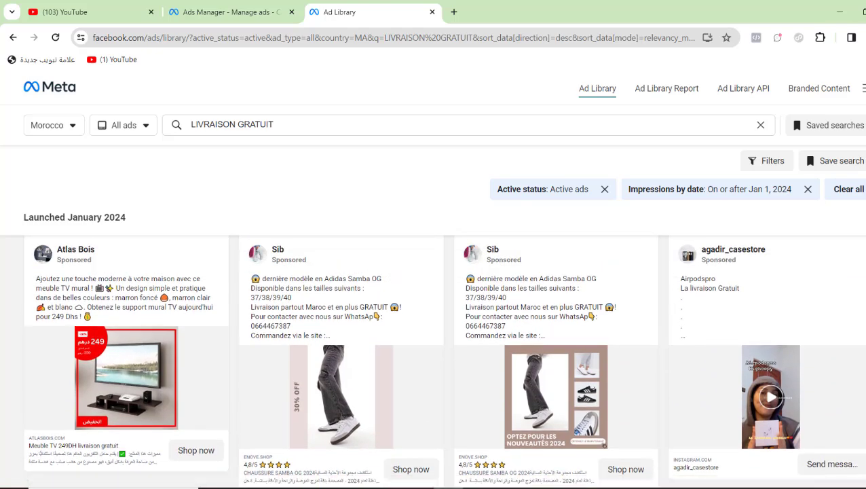
scroll(533, 327, "down", 1)
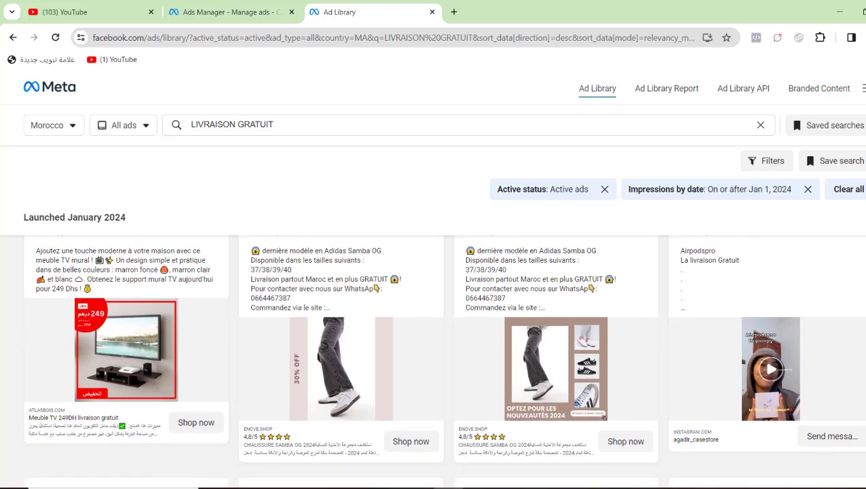
- Open the shop page linked from the first Sib Adidas Samba OG ad and examine its product offer and order form
left_click(412, 442)
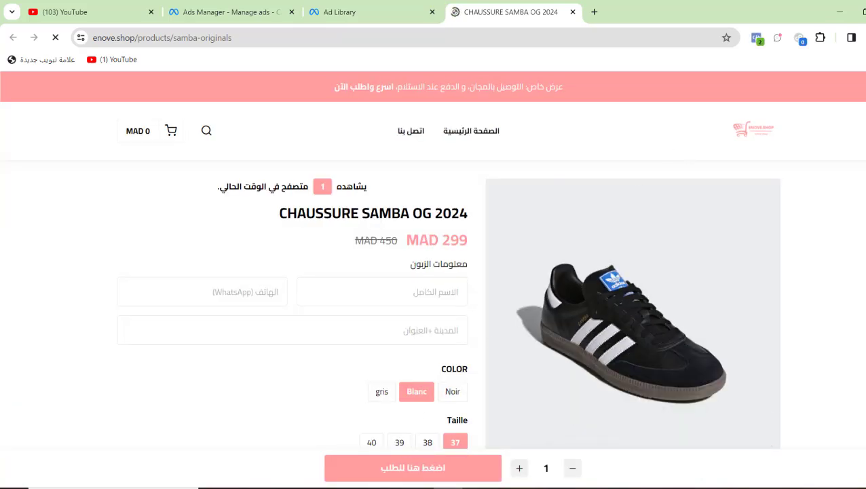
scroll(433, 272, "down", 8)
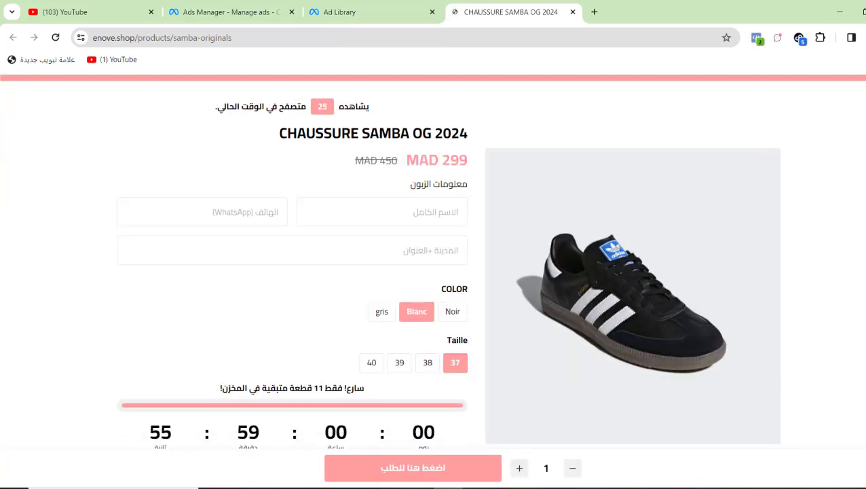
scroll(433, 271, "up", 10)
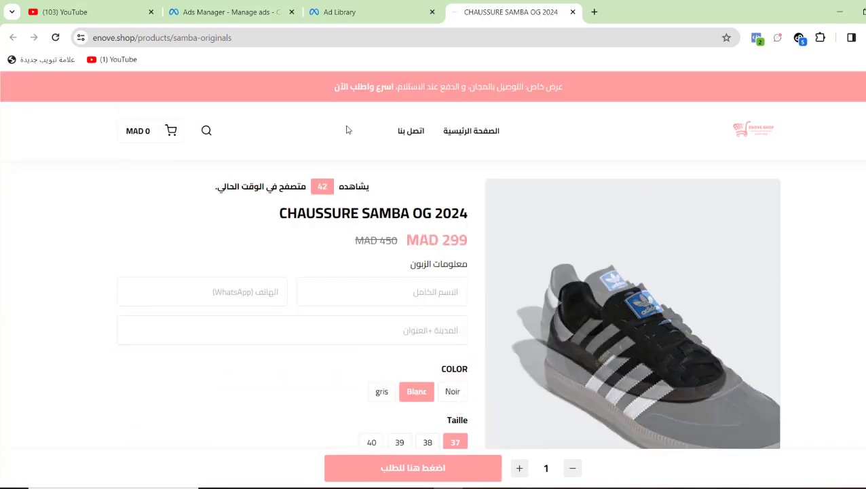
left_click(358, 11)
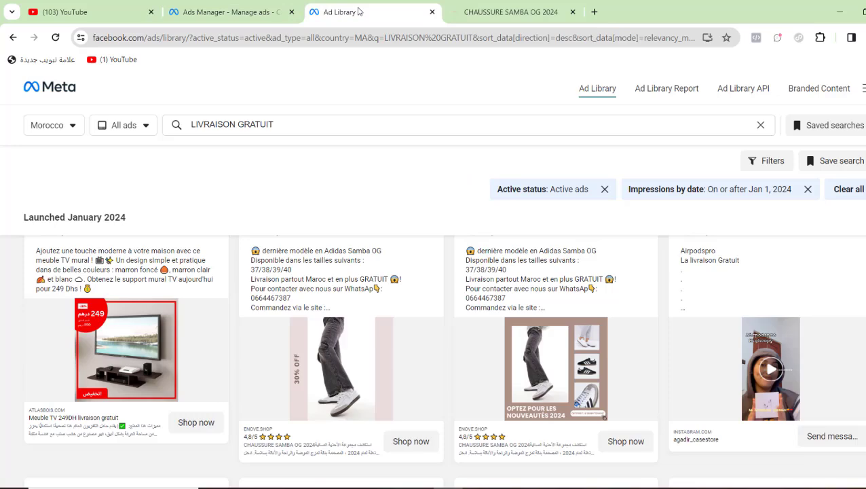
left_click(540, 13)
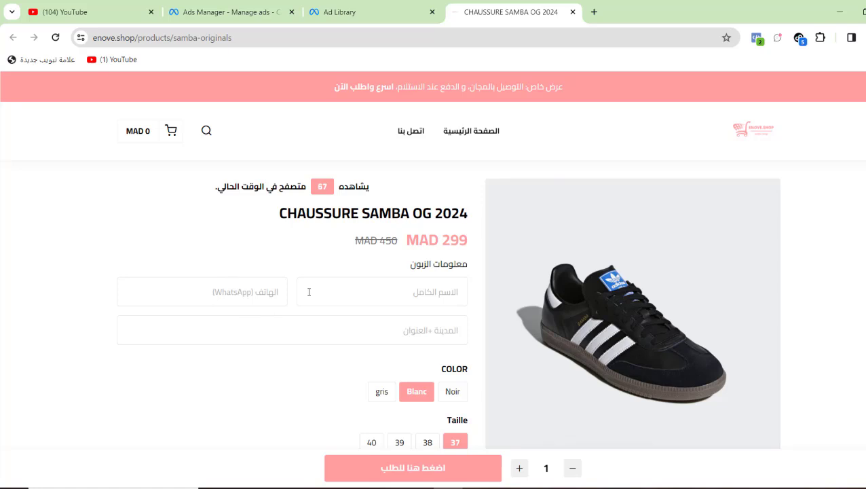
scroll(433, 272, "down", 1)
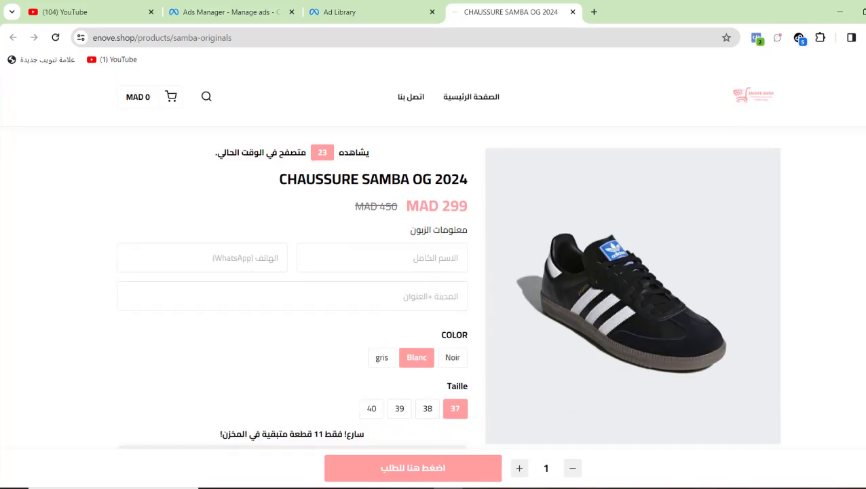
scroll(444, 272, "down", 2)
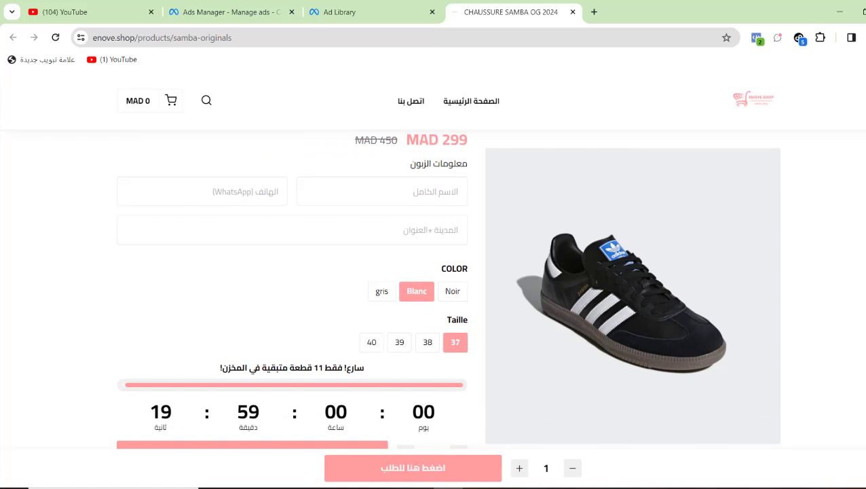
- Choose the Noir colour on the Samba OG order form and return to the Ad Library, closing the shop page
left_click(453, 296)
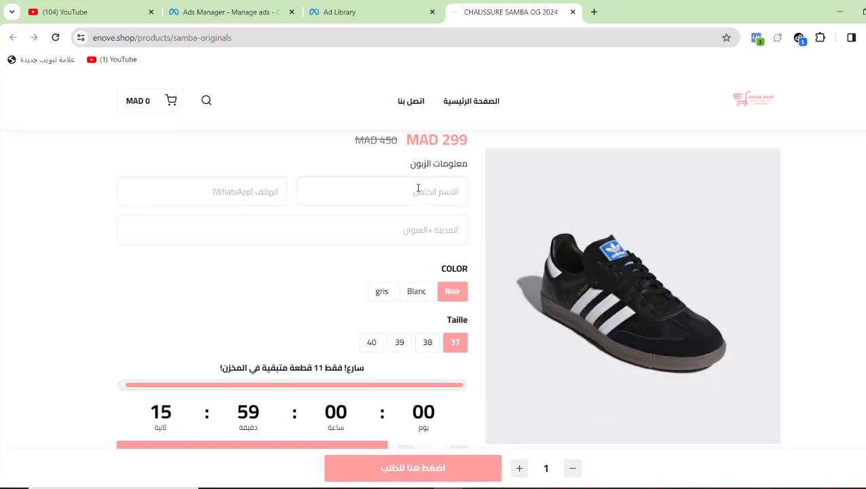
left_click(371, 10)
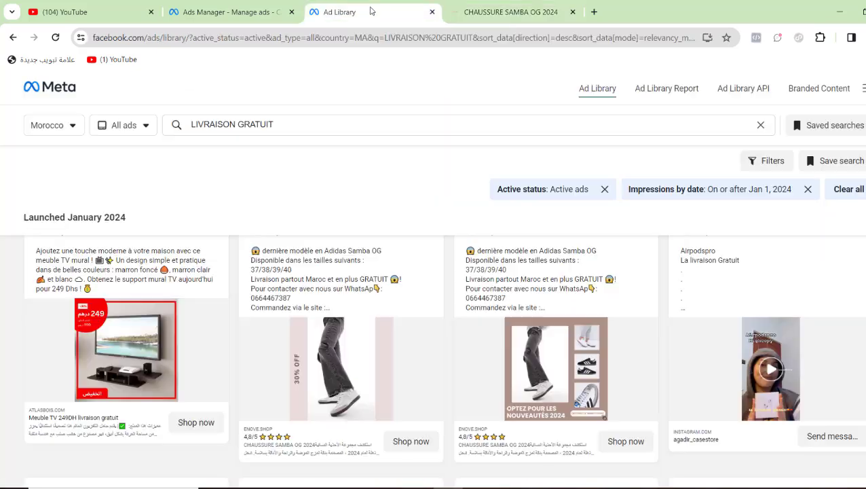
left_click(573, 12)
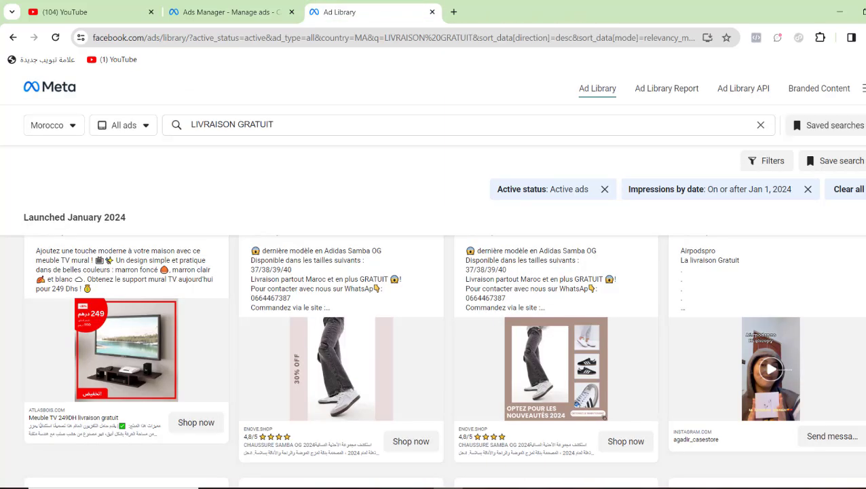
- Find the KITEA mattress ad among the results and expand its full text to read the offer
scroll(444, 360, "down", 5)
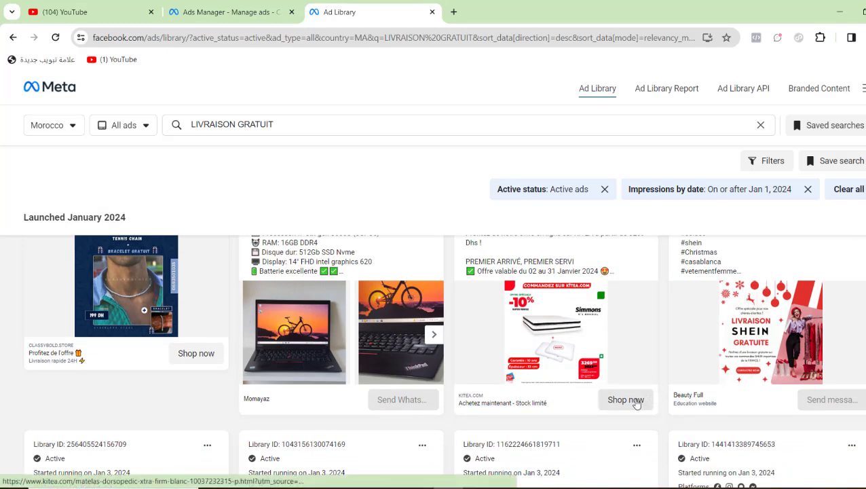
scroll(637, 404, "up", 1)
scroll(444, 360, "up", 2)
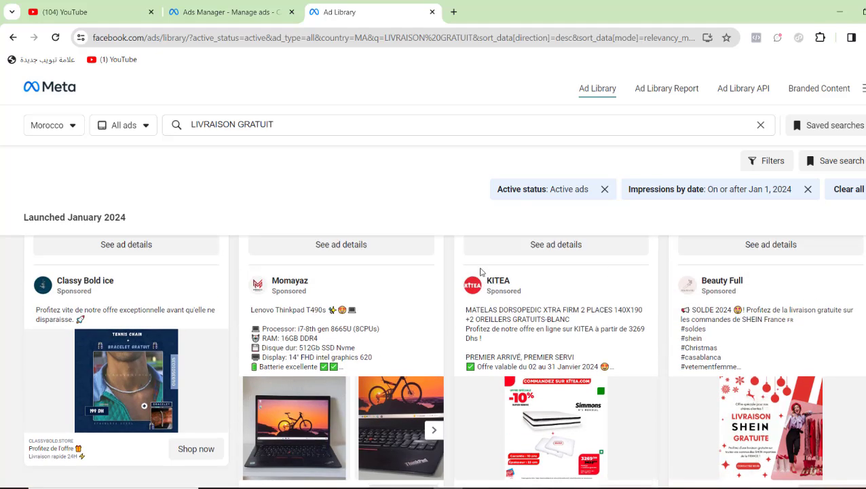
left_click_drag(480, 271, 552, 277)
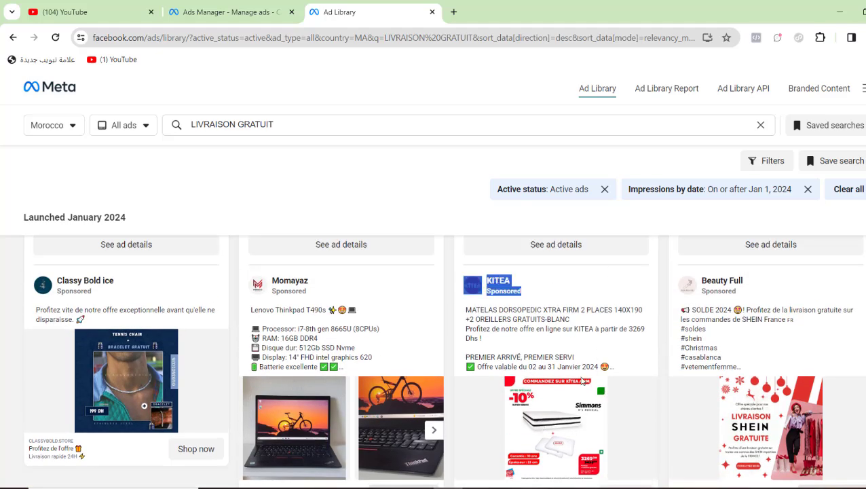
left_click(616, 321)
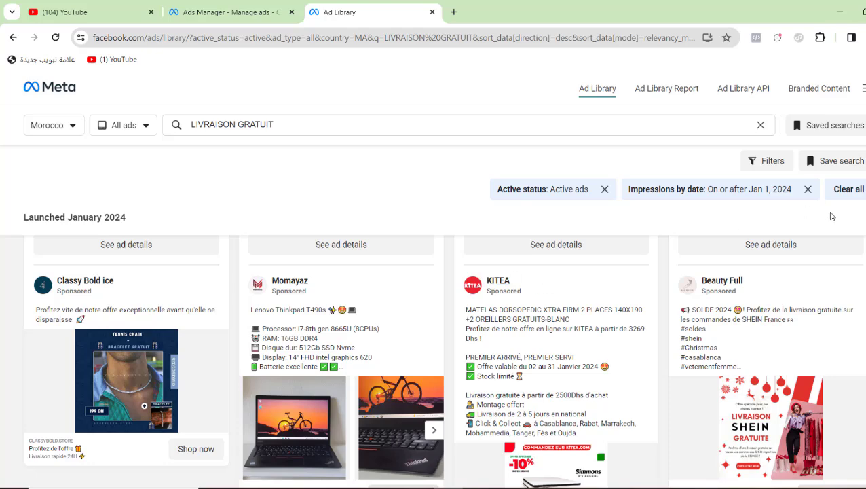
- Browse more LIVRAISON GRATUIT ads and open the shop page linked from the Valenti Shoes Rf 066 sabot ad
scroll(444, 361, "down", 10)
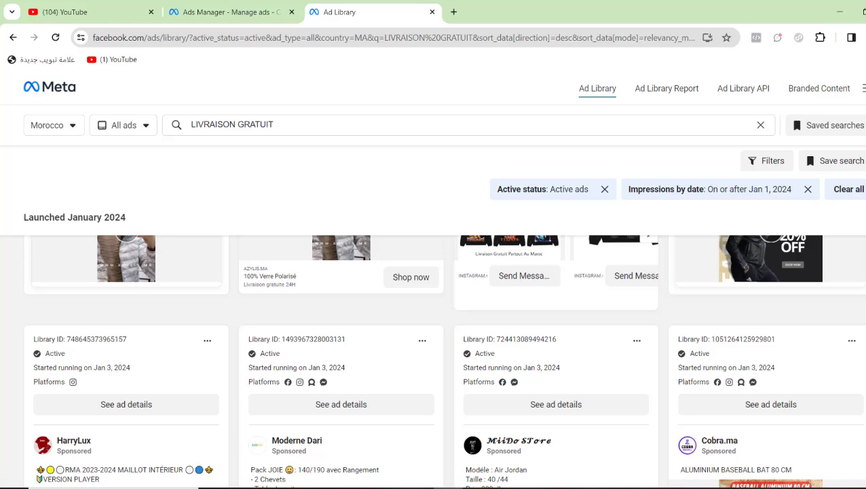
scroll(444, 361, "down", 4)
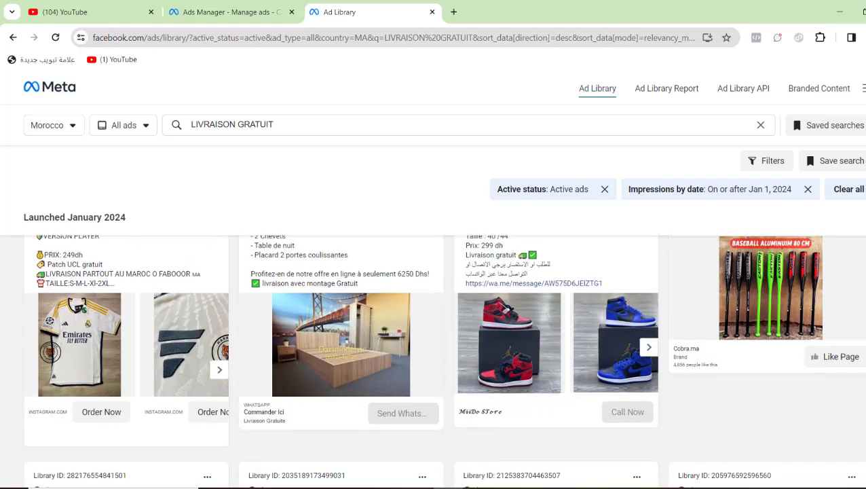
scroll(444, 361, "down", 6)
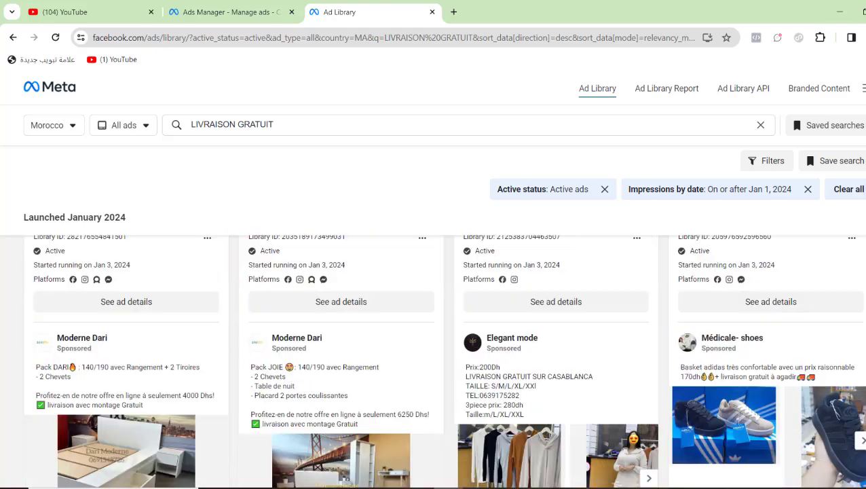
scroll(444, 361, "up", 2)
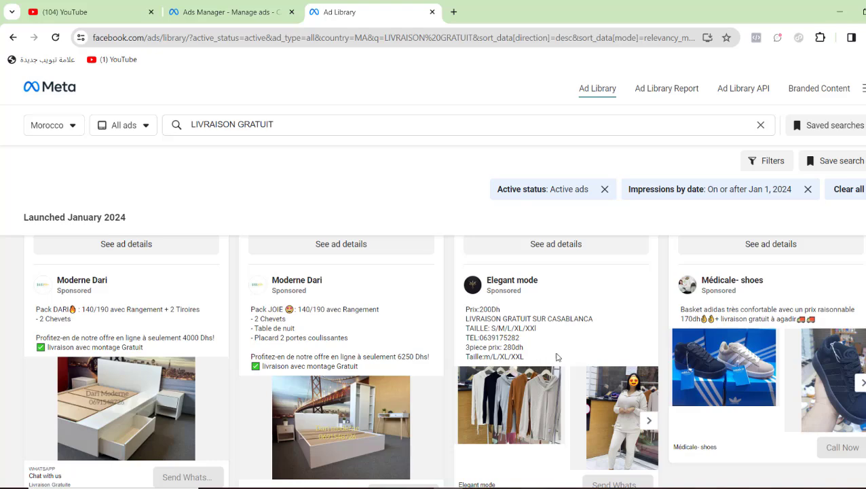
scroll(444, 360, "down", 5)
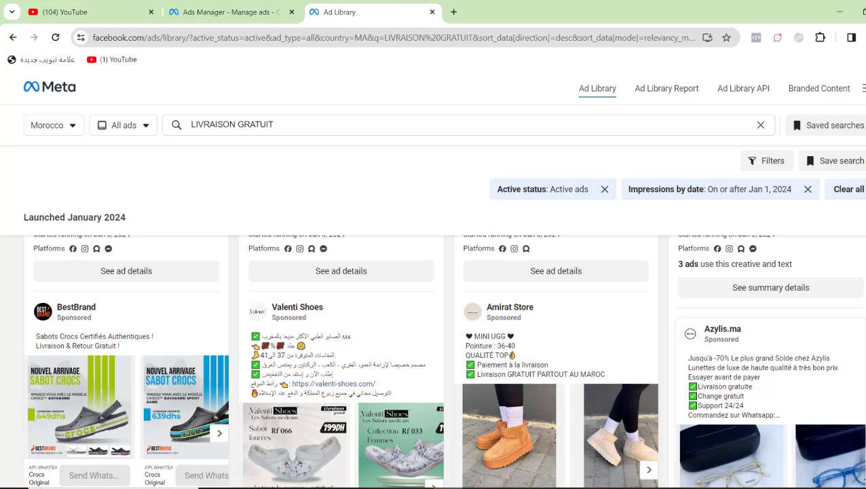
scroll(445, 360, "down", 3)
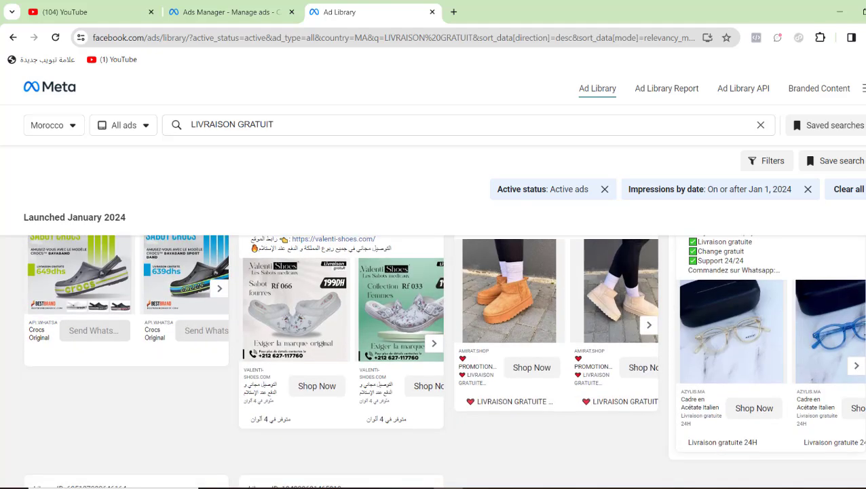
left_click(322, 381)
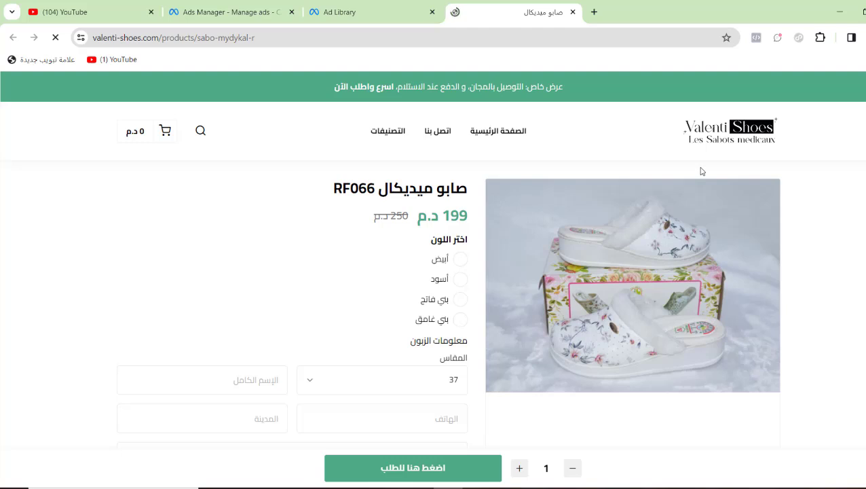
- Try the white colour and size 38 in the sabot's order form, examine the product images and guarantees, and close the page
left_click(461, 259)
left_click(428, 391)
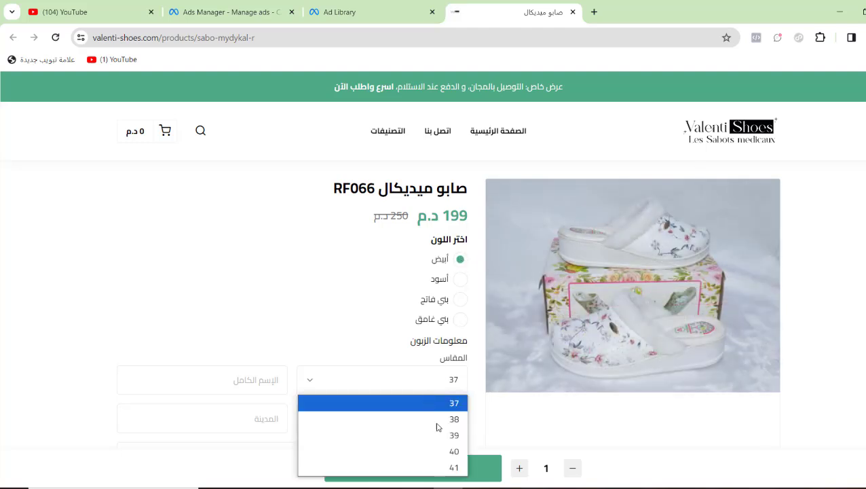
left_click(439, 421)
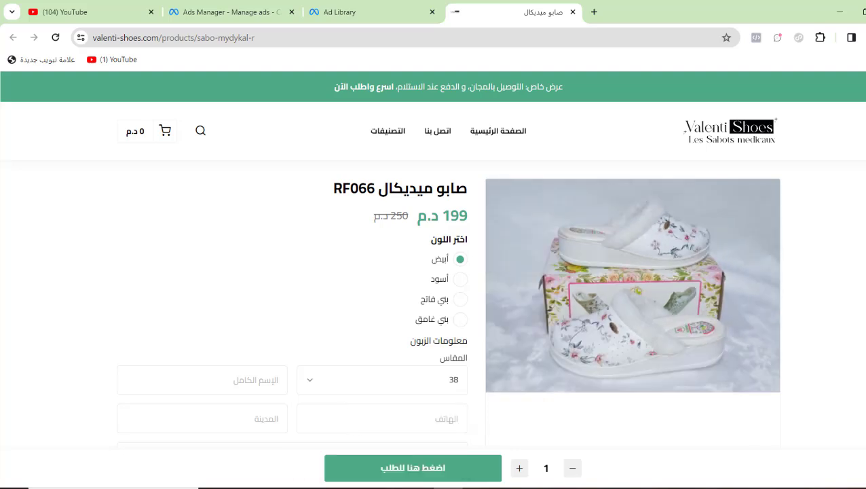
scroll(292, 285, "down", 10)
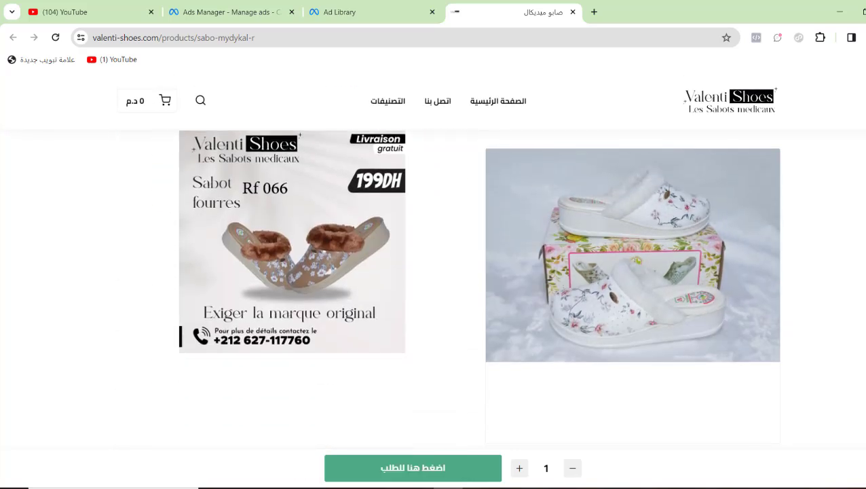
scroll(292, 286, "up", 1)
scroll(292, 285, "down", 6)
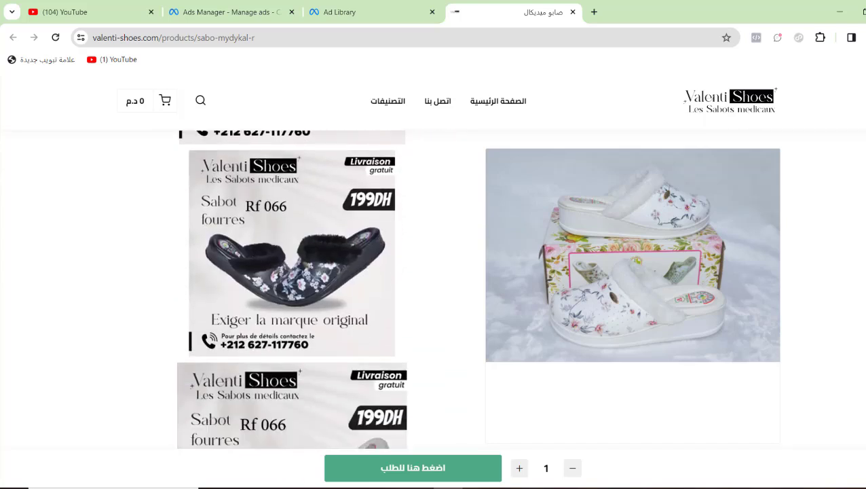
scroll(647, 380, "down", 3)
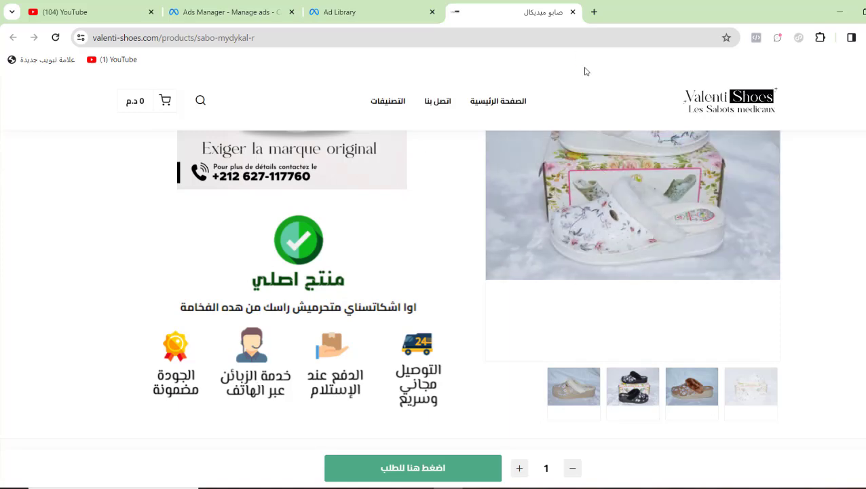
left_click(573, 12)
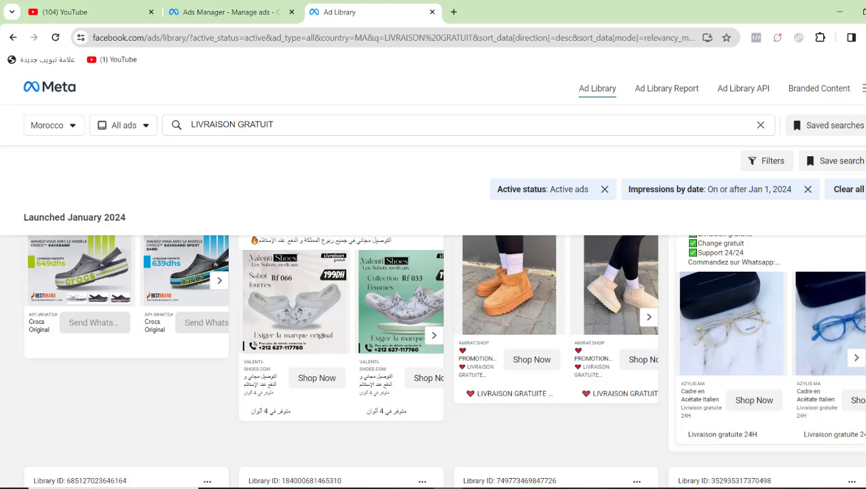
- Open the Azylis shop page from the 100% Verre Polarisé sunglasses ad and browse its models and prices
scroll(446, 360, "down", 10)
scroll(548, 286, "up", 1)
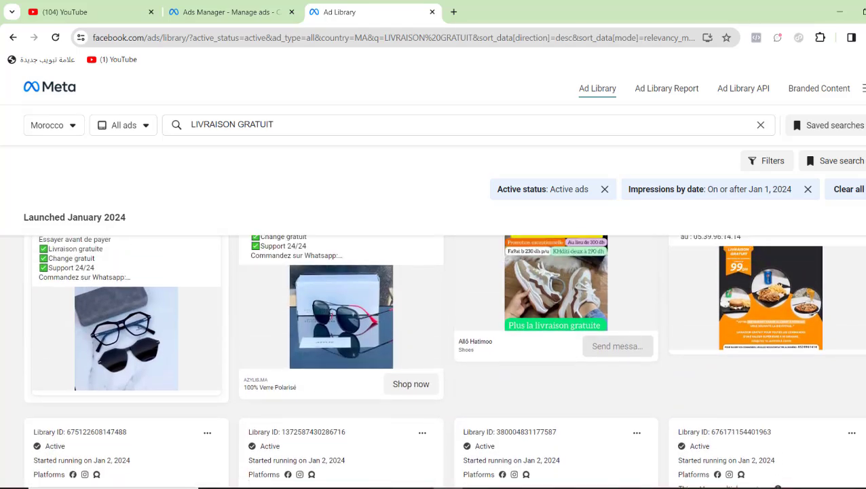
left_click(413, 385)
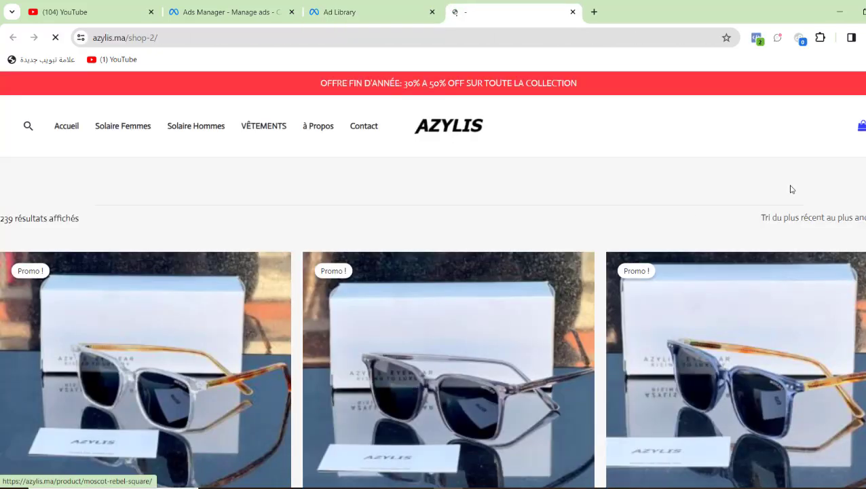
scroll(433, 285, "down", 7)
scroll(433, 278, "down", 10)
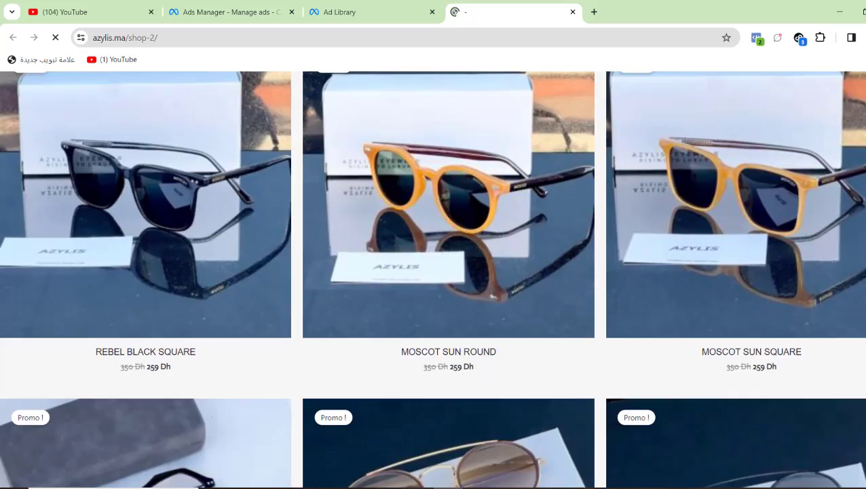
scroll(433, 278, "up", 2)
scroll(774, 183, "up", 1)
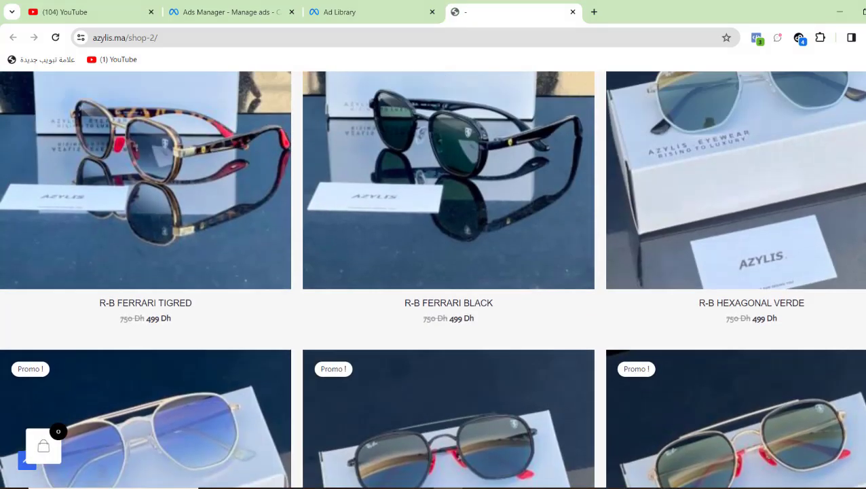
- Add one pair of R-B HEXAGONAL VERDE sunglasses to the cart, dismiss the cart summary and close the shop page
left_click(774, 183)
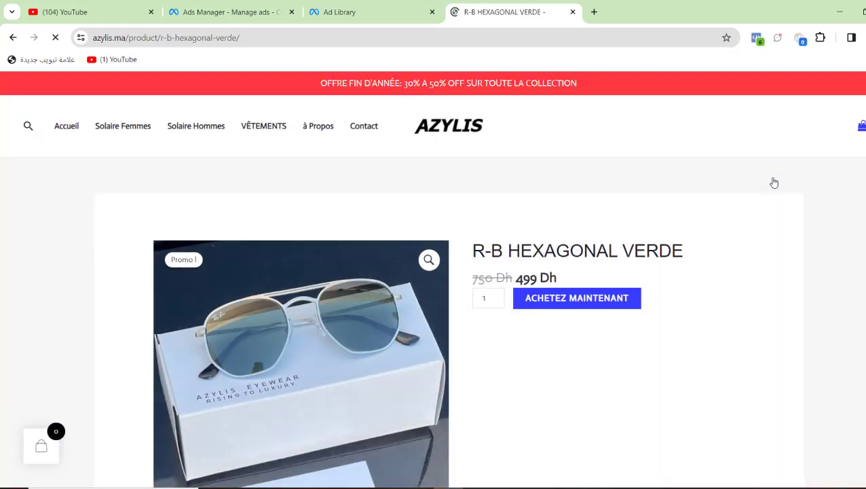
left_click(588, 302)
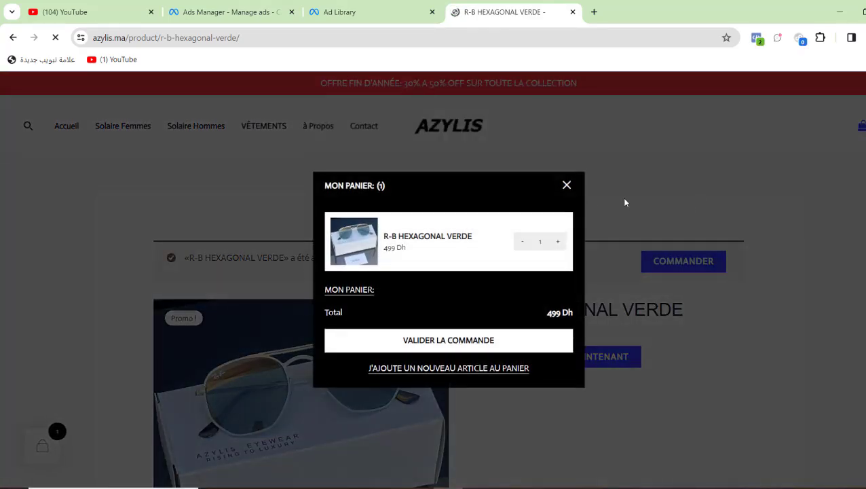
left_click(568, 190)
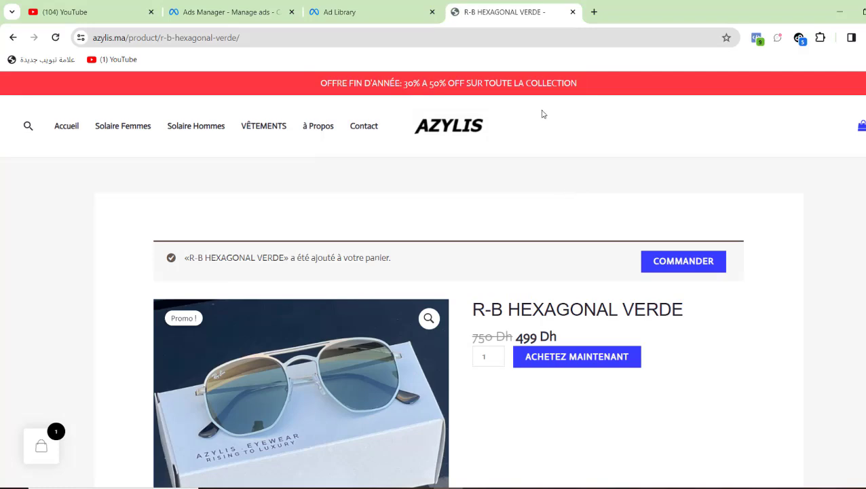
left_click(573, 12)
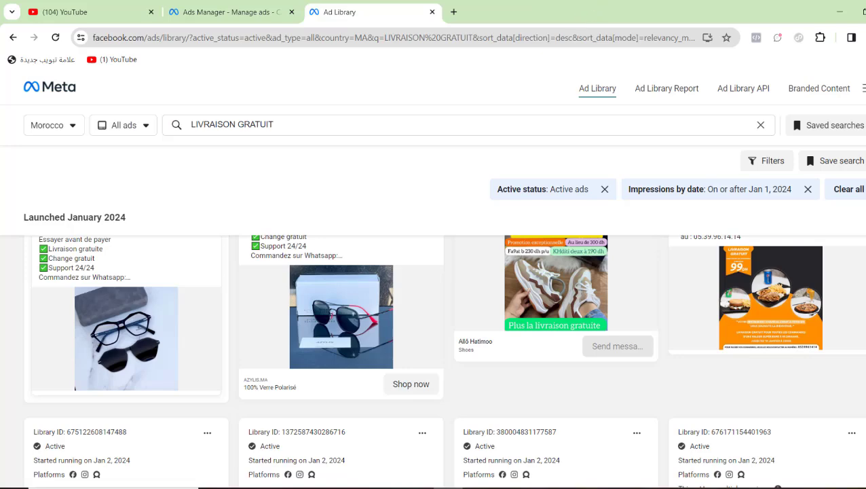
- Browse further LIVRAISON GRATUIT ads and replace the search with the keyword 199DH
scroll(445, 360, "down", 5)
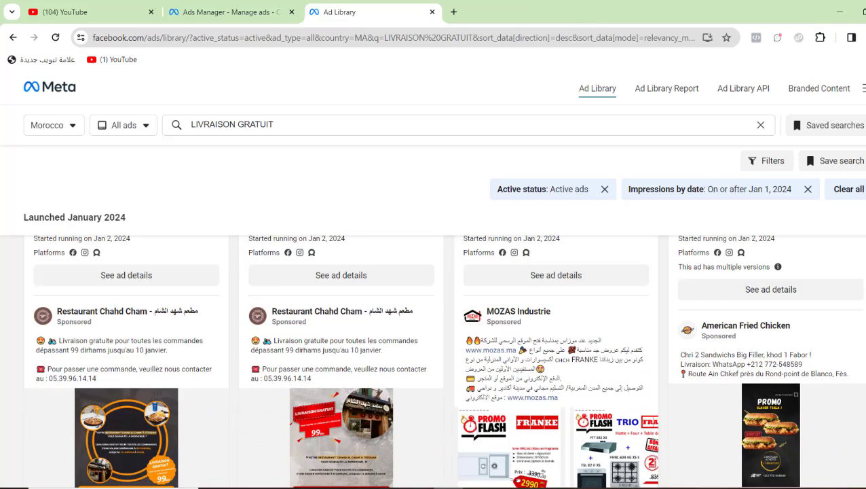
scroll(444, 361, "down", 1)
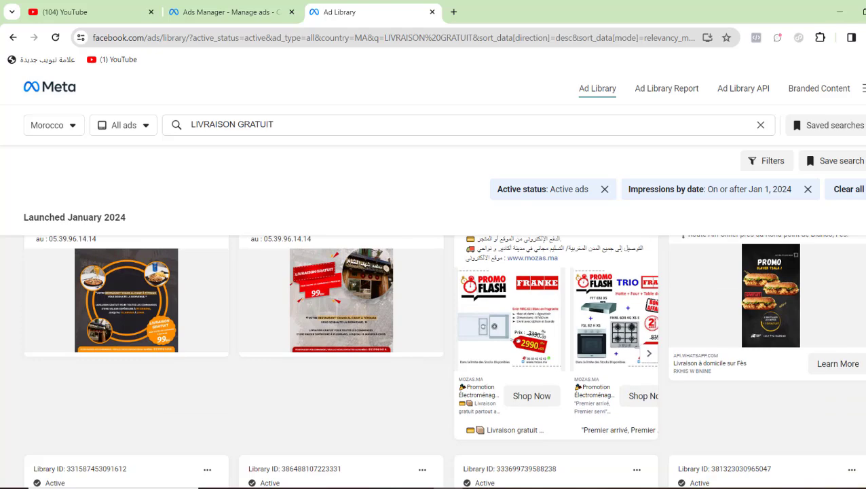
scroll(444, 361, "down", 2)
scroll(444, 360, "down", 4)
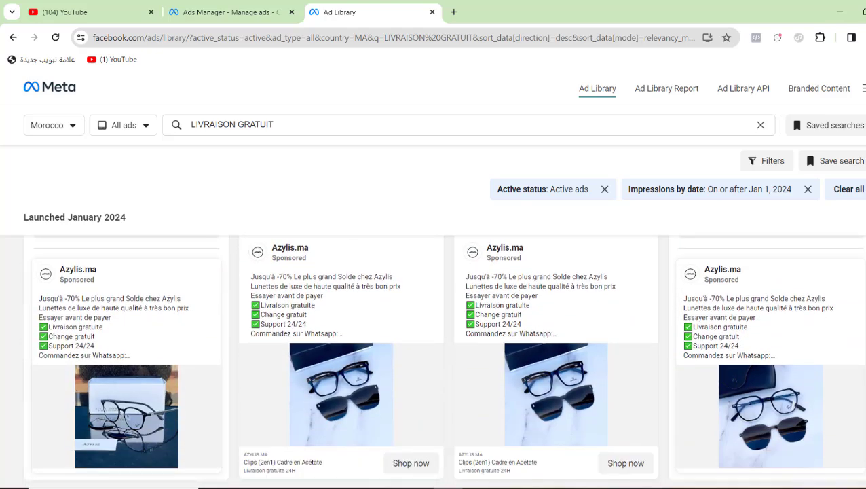
scroll(527, 339, "down", 5)
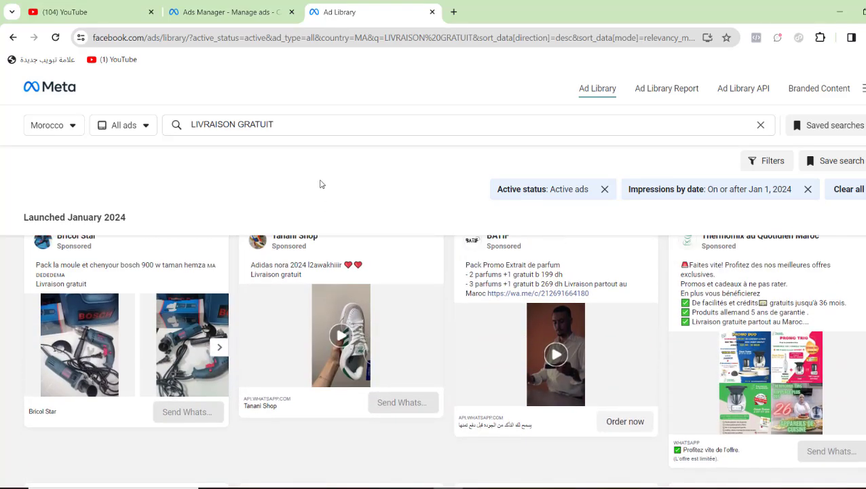
triple_click(280, 126)
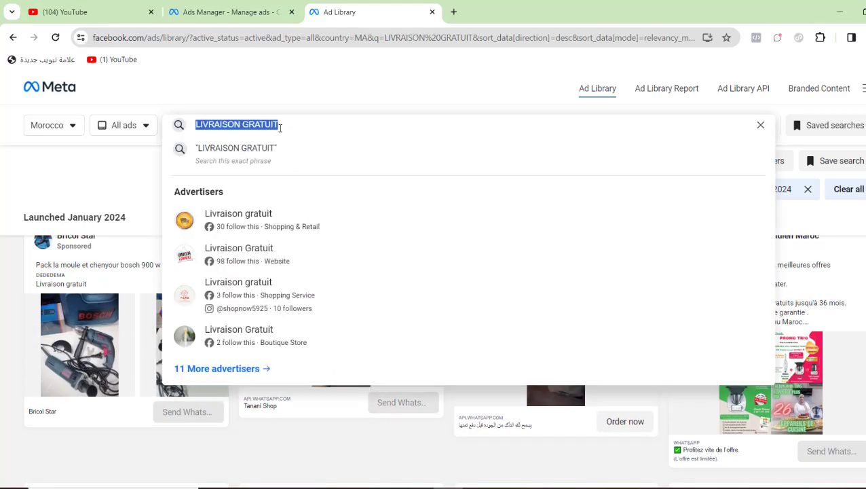
key("BackSpace")
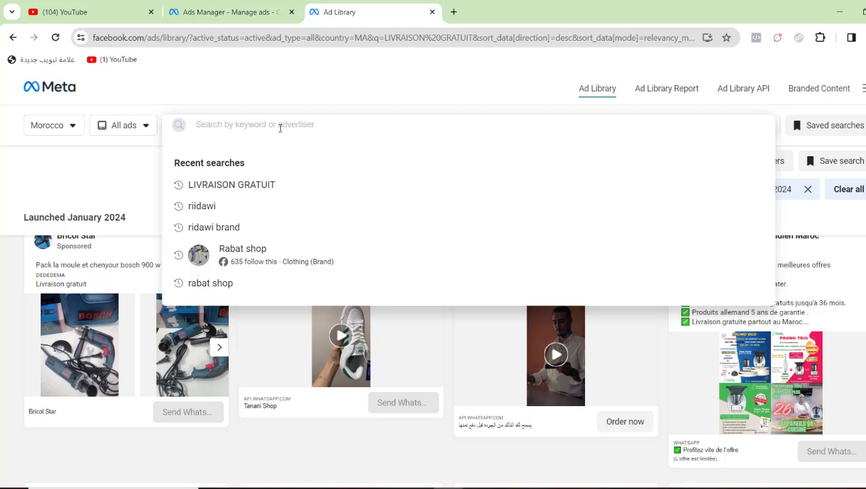
type("199DH")
key("Return")
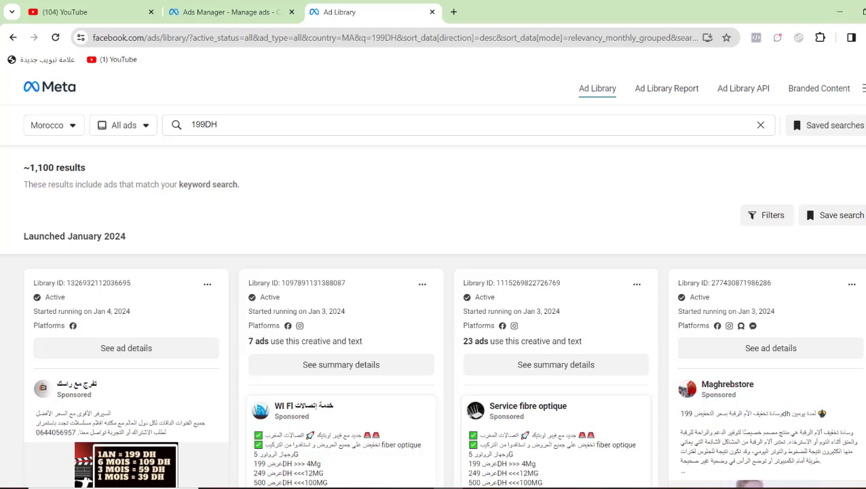
- Browse the 199DH ads launched in January 2024 and watch the Shoppex lint remover video ad
scroll(434, 339, "down", 10)
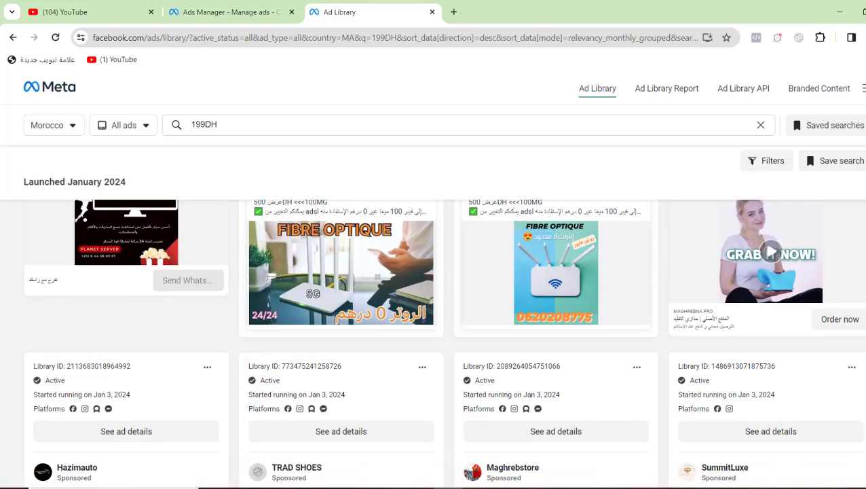
scroll(444, 343, "down", 5)
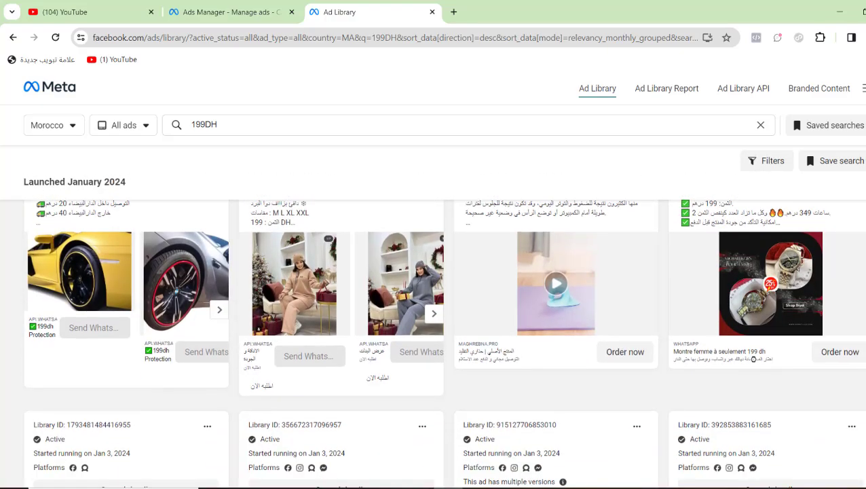
scroll(444, 343, "down", 1)
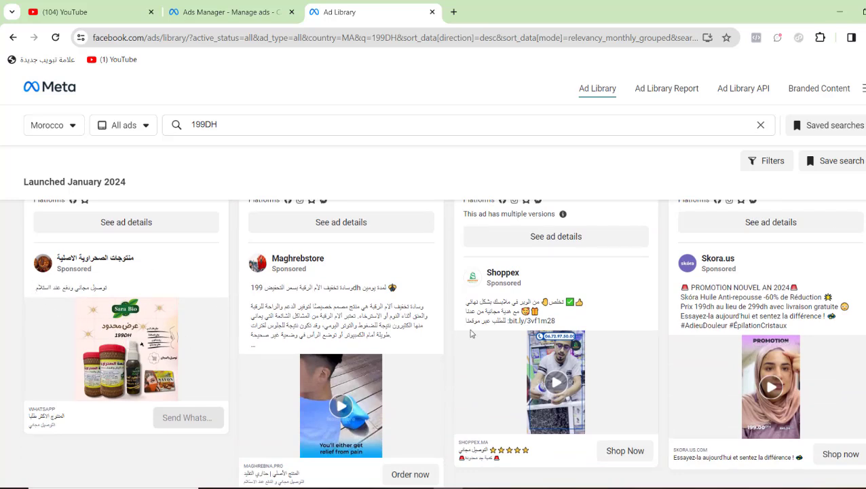
left_click(558, 382)
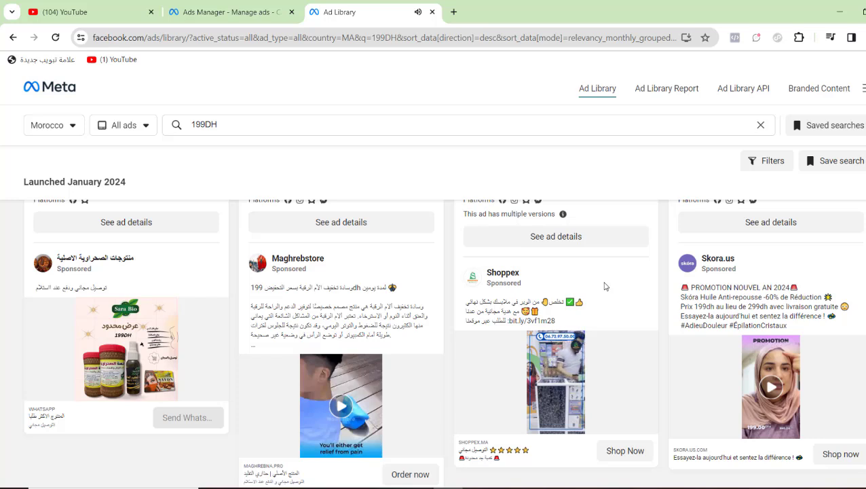
mouse_move(519, 418)
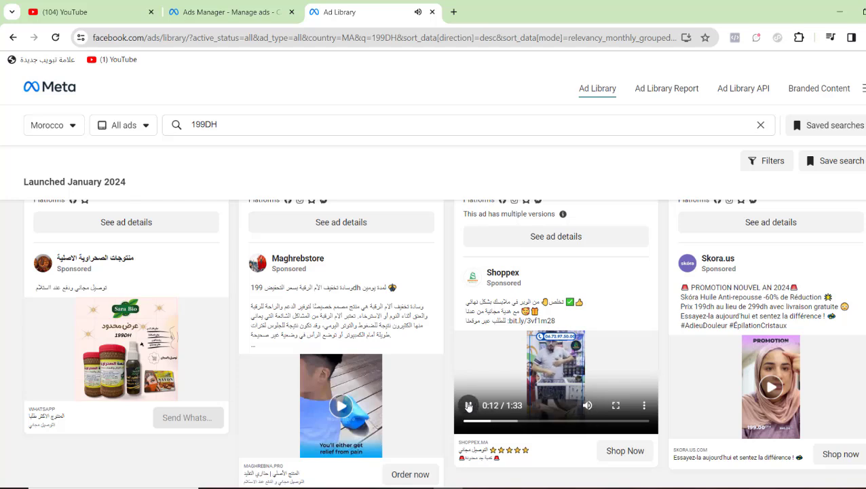
- Check the Shoppex lint remover's product page from its ad, close it and browse further 199DH ads
left_click(626, 450)
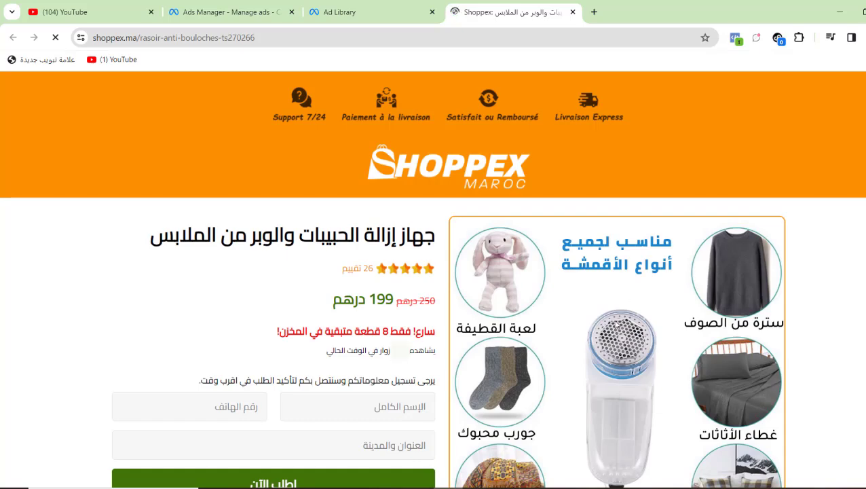
left_click(574, 13)
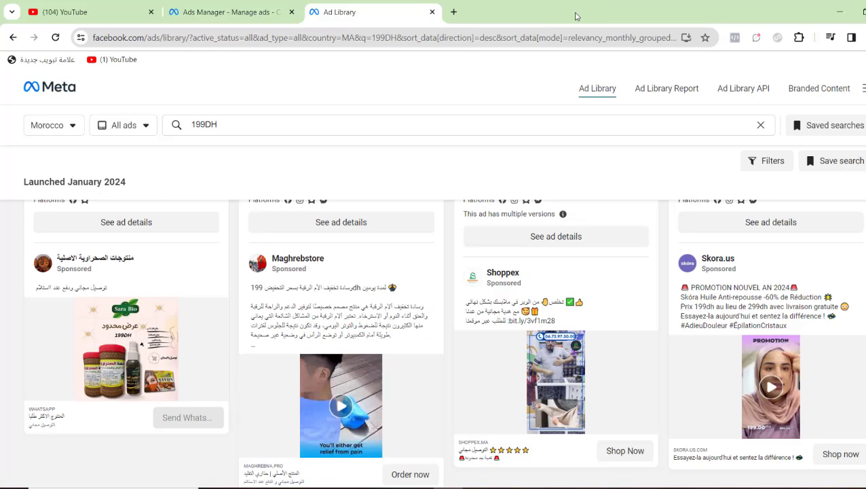
scroll(444, 342, "down", 10)
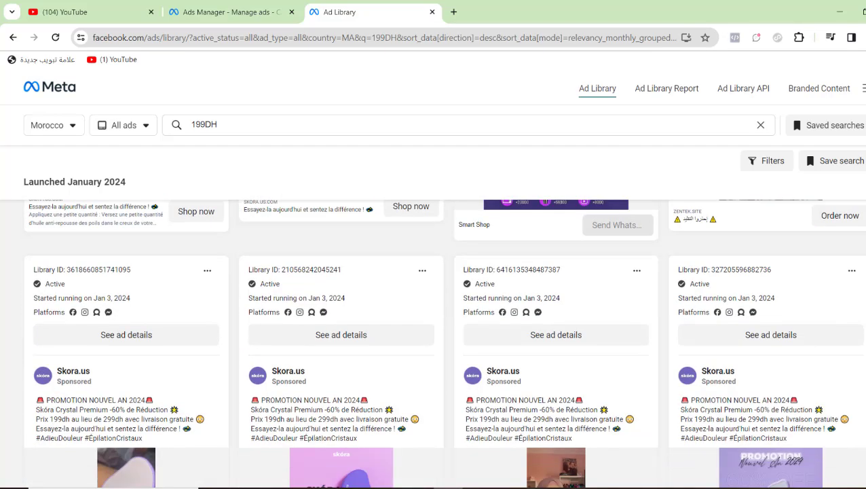
scroll(445, 342, "down", 4)
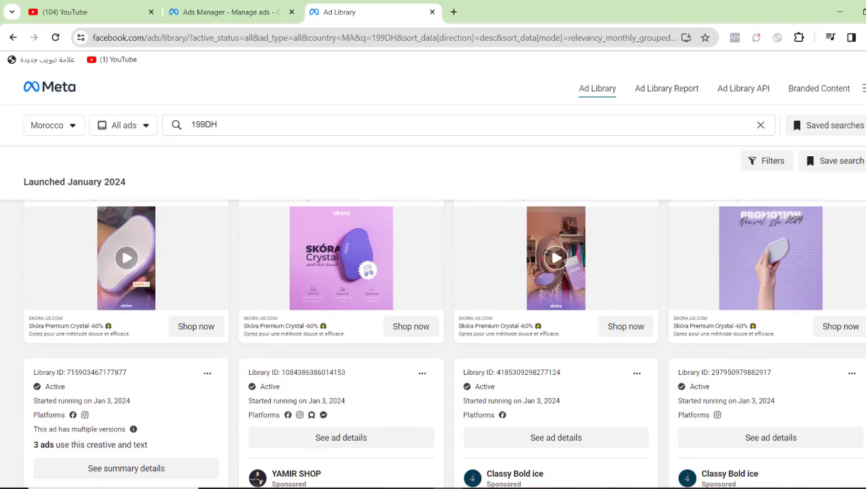